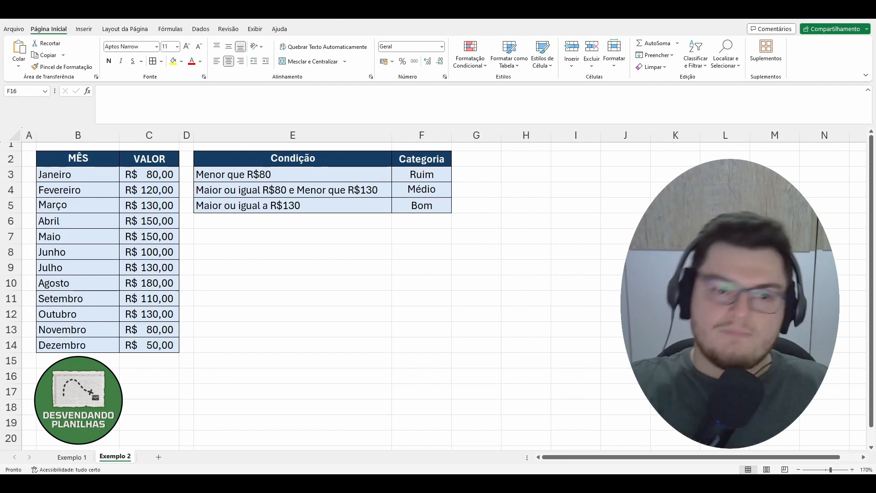
Review the condition and category table on the Exemplo 1 sheet.
click(85, 459)
click(407, 361)
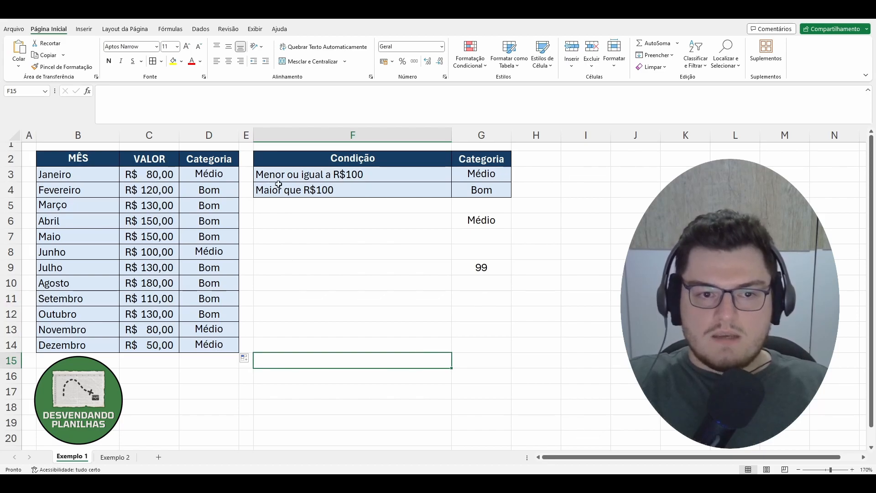
drag(430, 174, 478, 171)
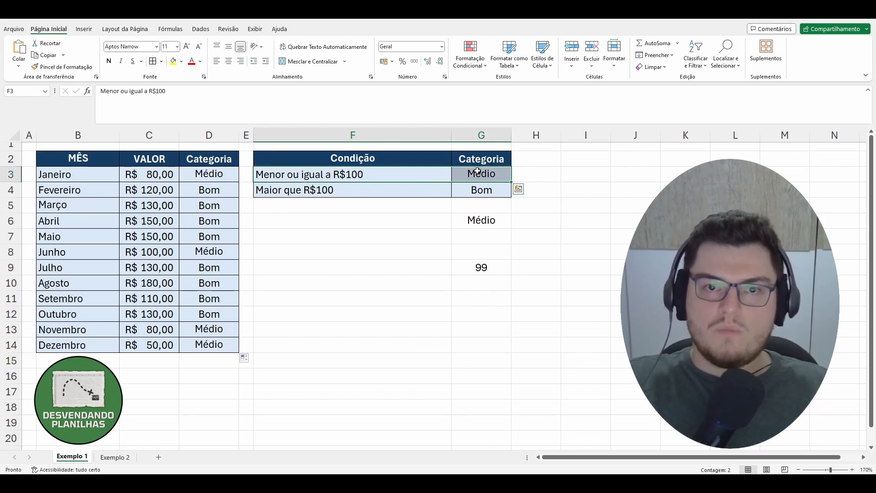
click(540, 182)
click(487, 177)
drag(328, 191, 483, 193)
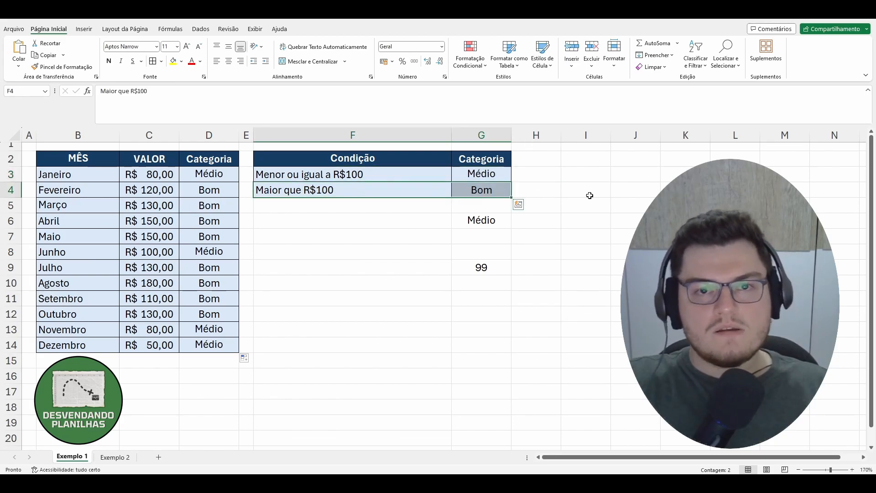
click(590, 196)
Replace the first condition's category with Ruim and restore it to Médio.
click(499, 174)
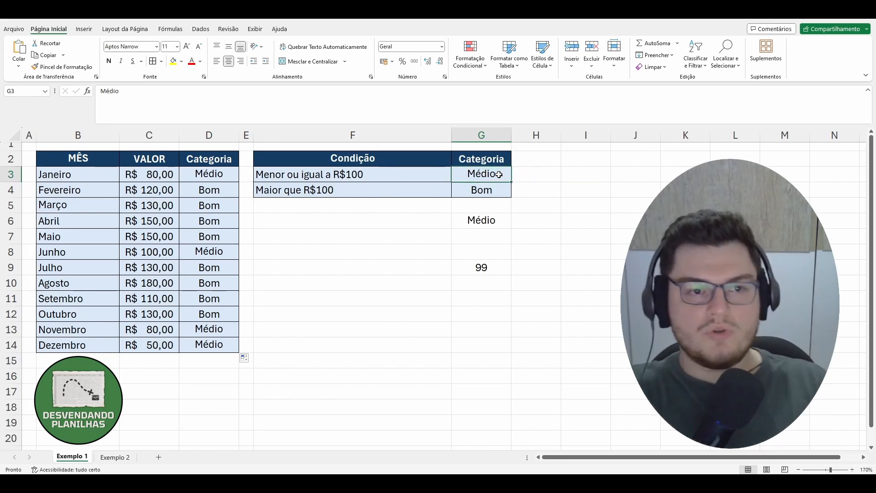
text(Ruim)
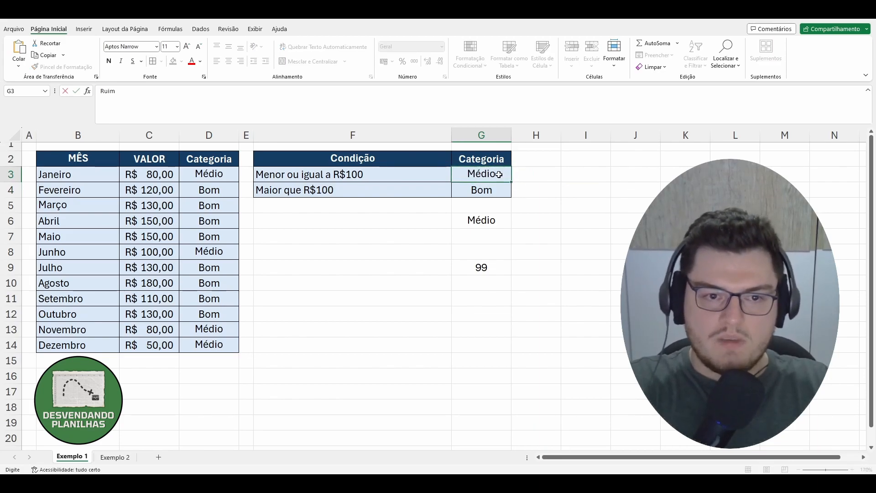
key(Return)
click(499, 175)
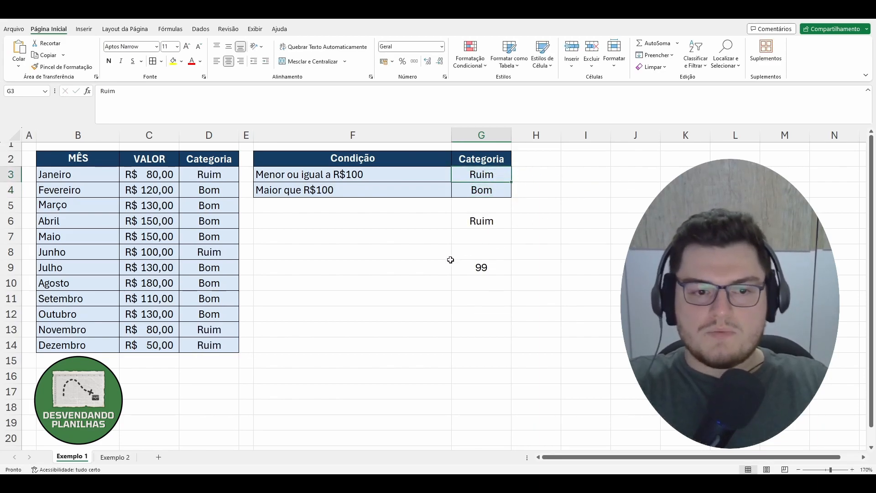
text(Médio)
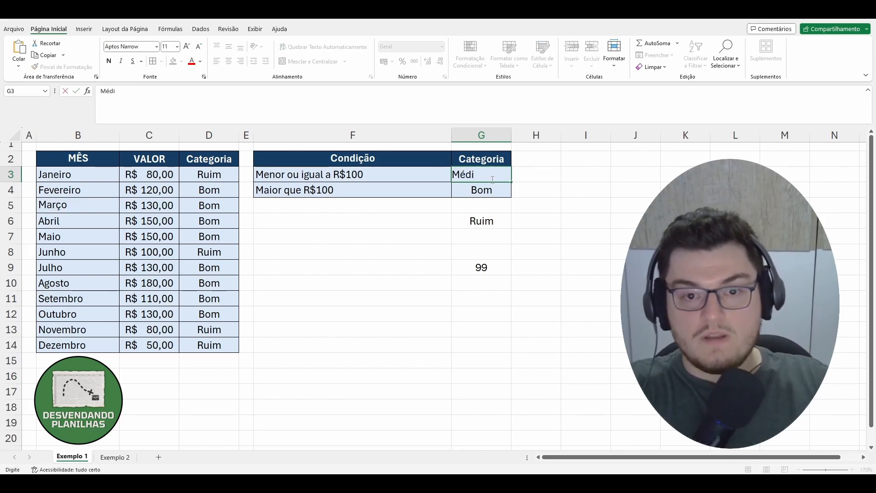
key(Return)
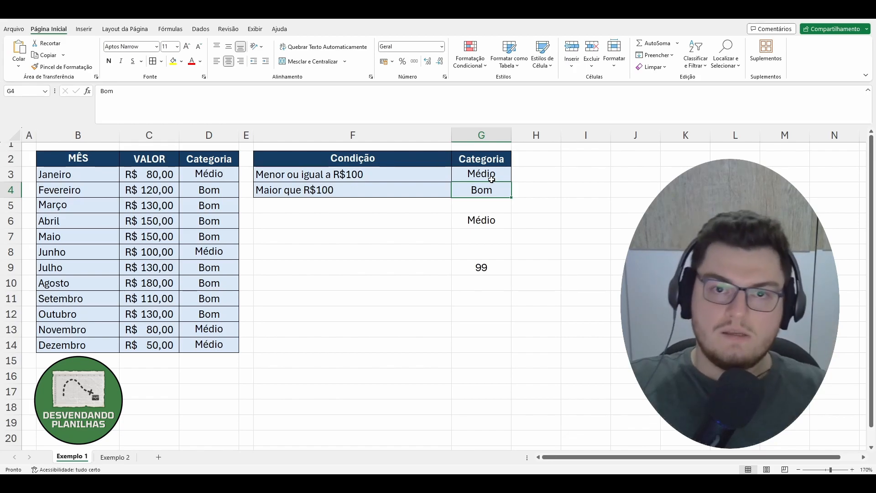
Switch to the Exemplo 2 sheet and examine the month and value table.
click(127, 461)
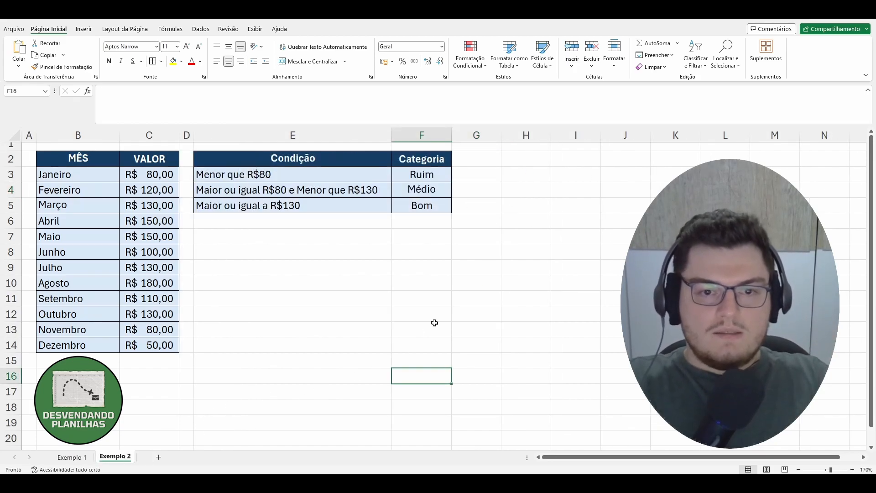
click(437, 322)
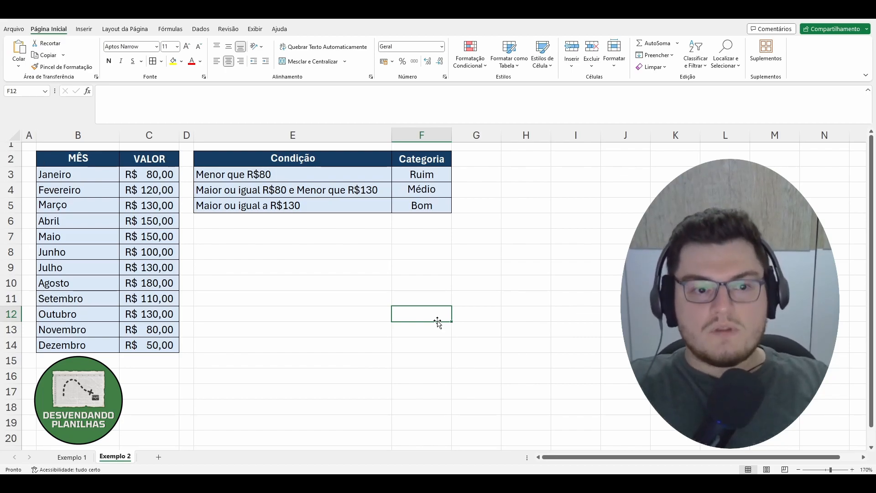
click(64, 177)
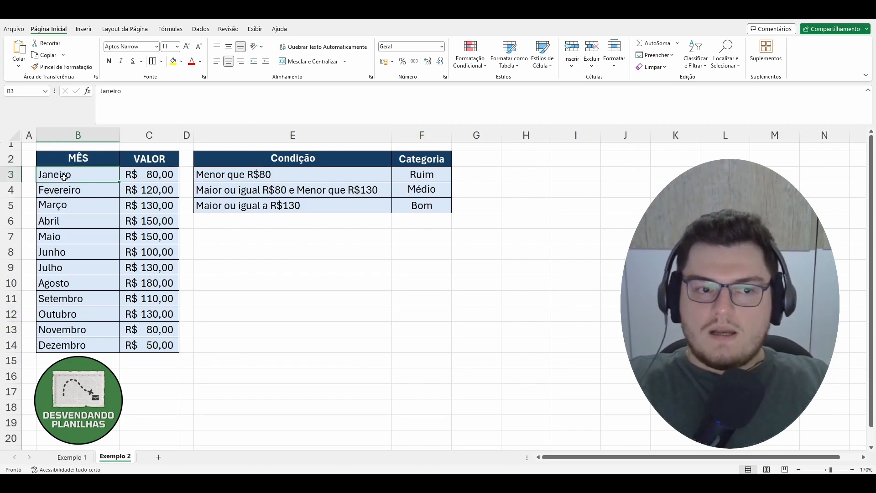
drag(64, 158, 158, 346)
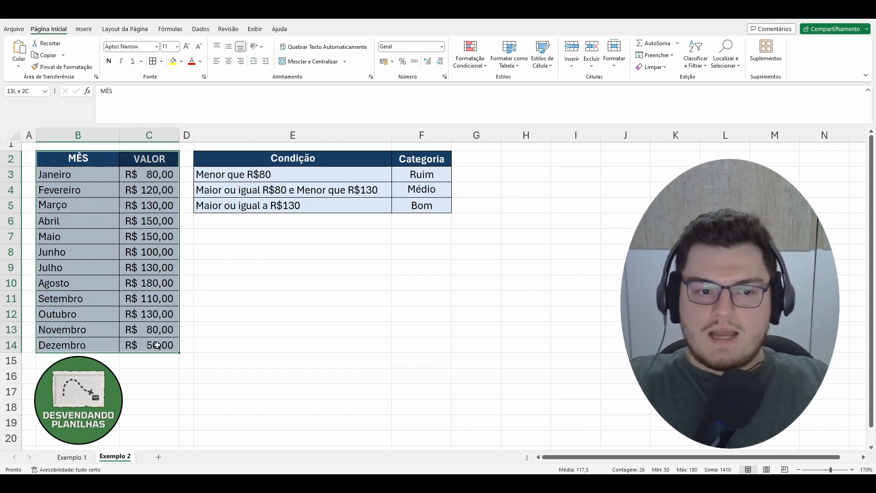
click(216, 344)
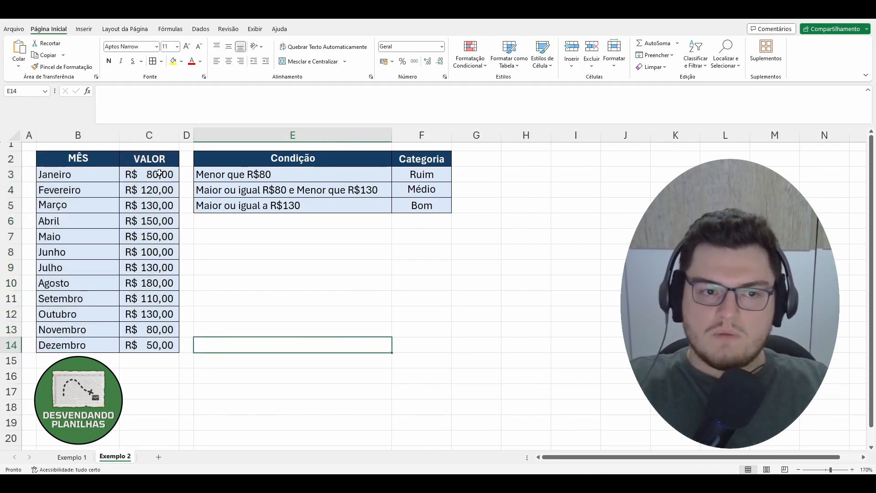
drag(138, 172, 152, 343)
click(229, 356)
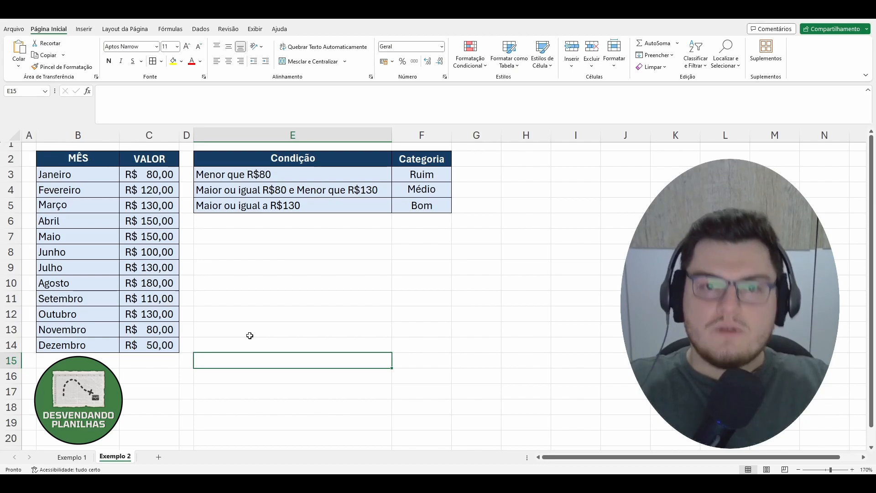
Examine the rules and categories in the condition and category table.
drag(234, 175, 408, 201)
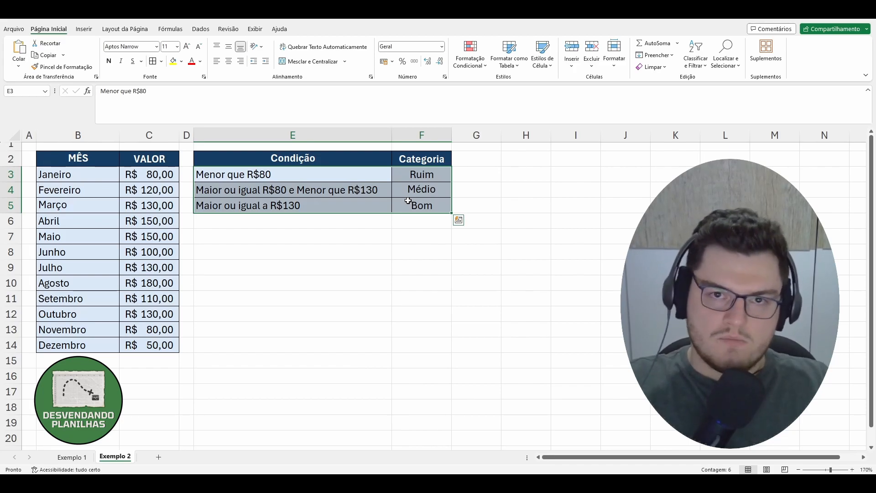
click(378, 239)
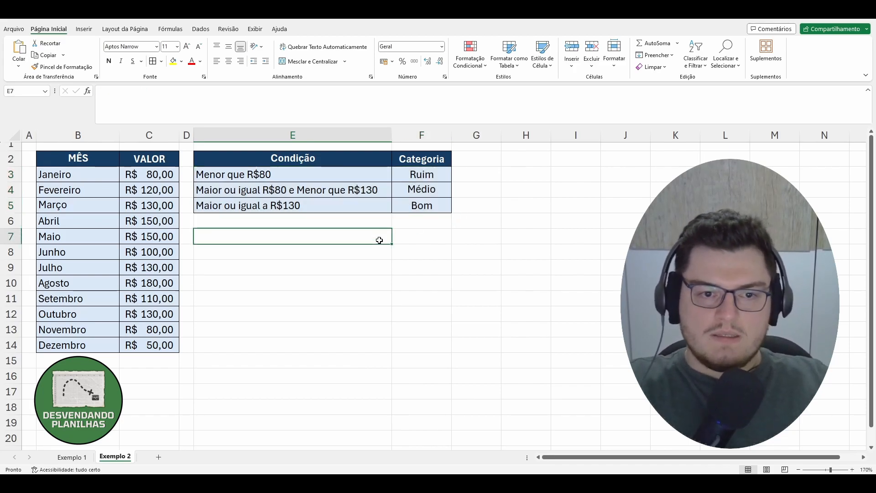
click(249, 175)
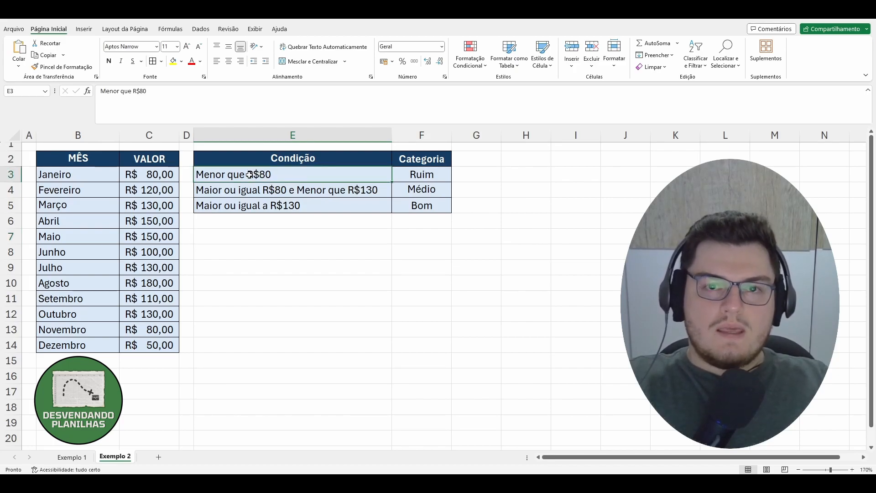
click(431, 178)
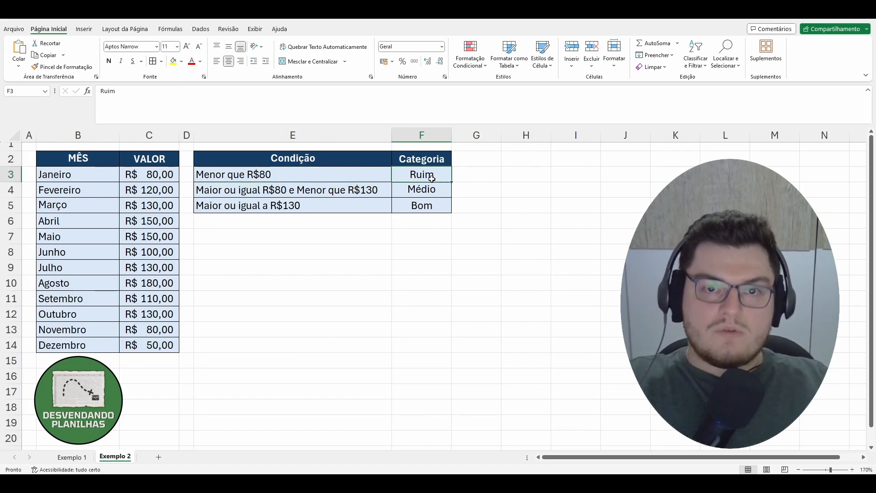
click(225, 191)
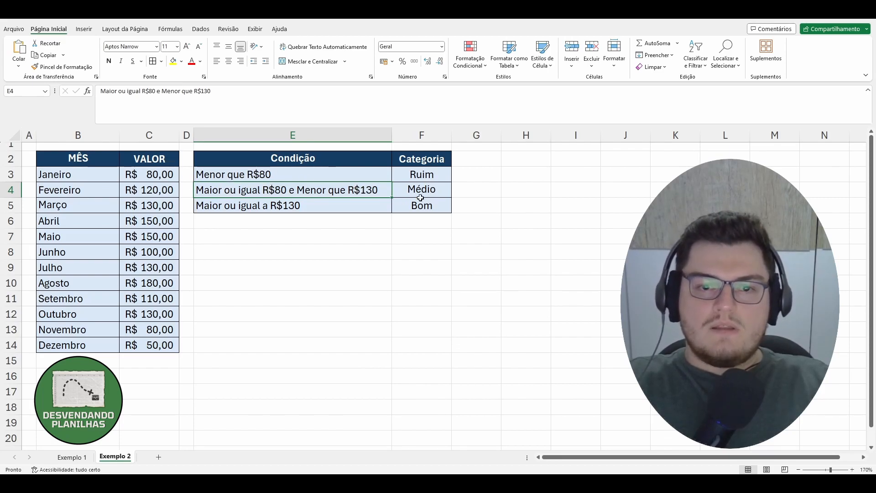
click(406, 185)
click(217, 206)
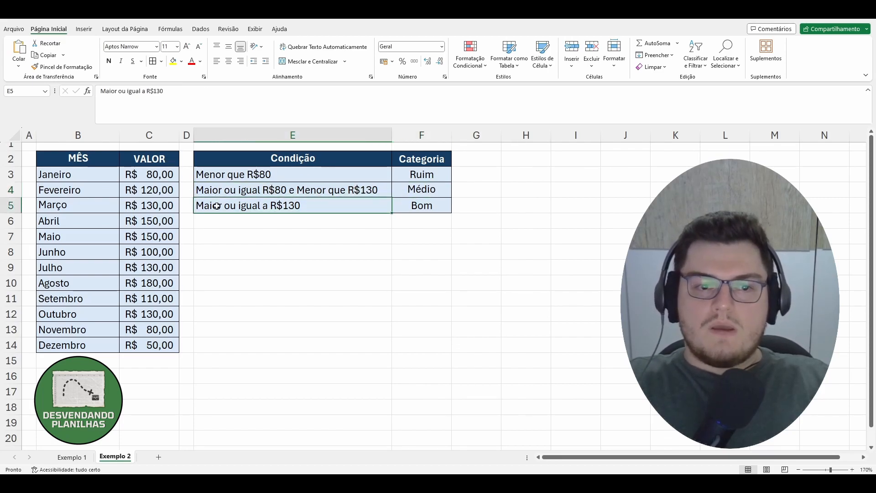
click(443, 201)
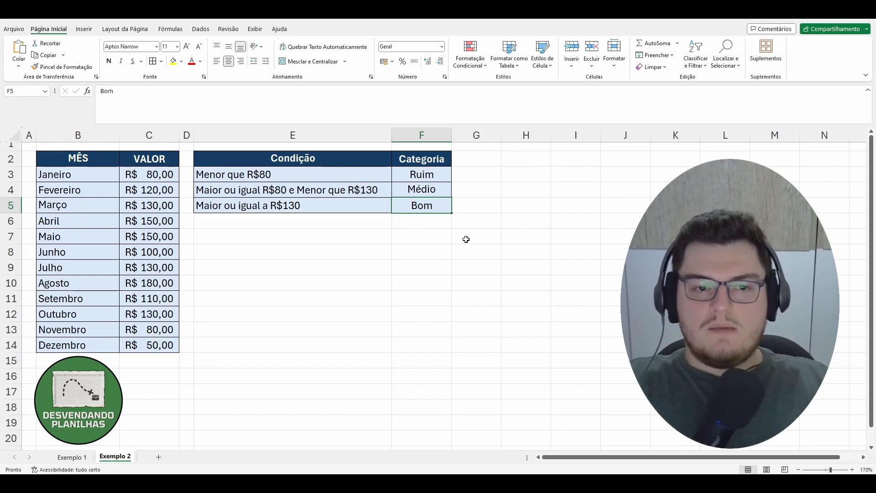
drag(313, 175, 405, 204)
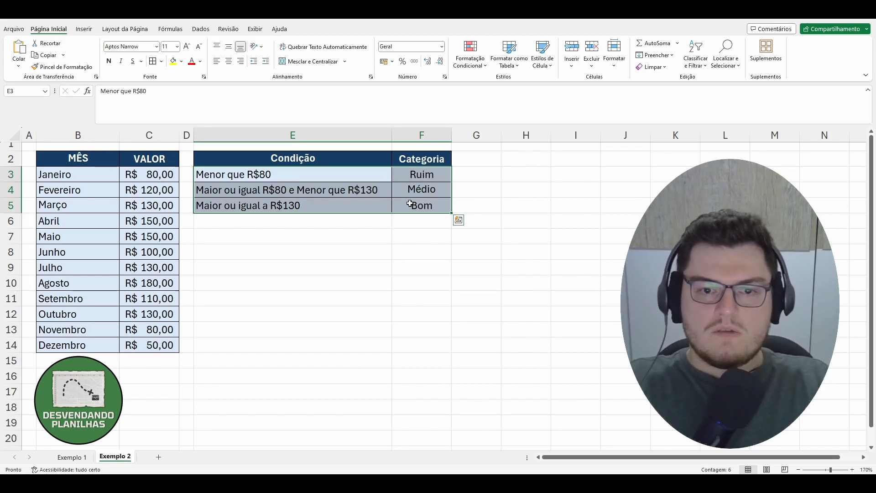
click(405, 219)
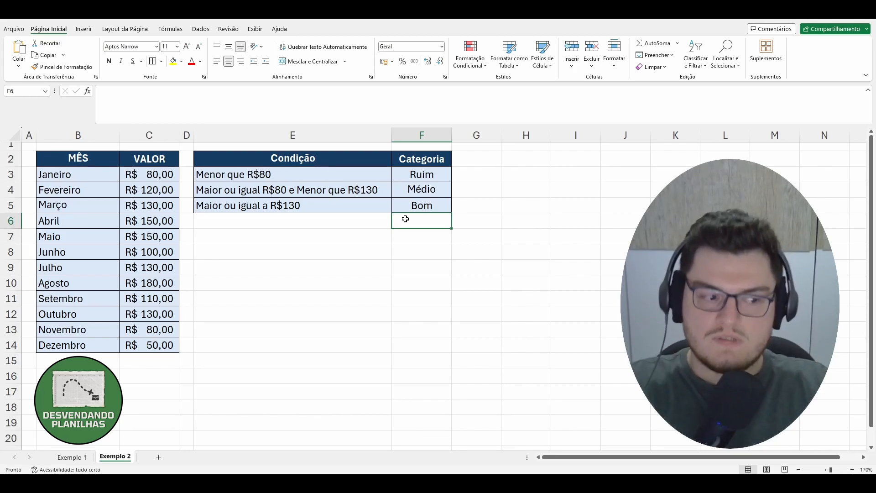
click(456, 313)
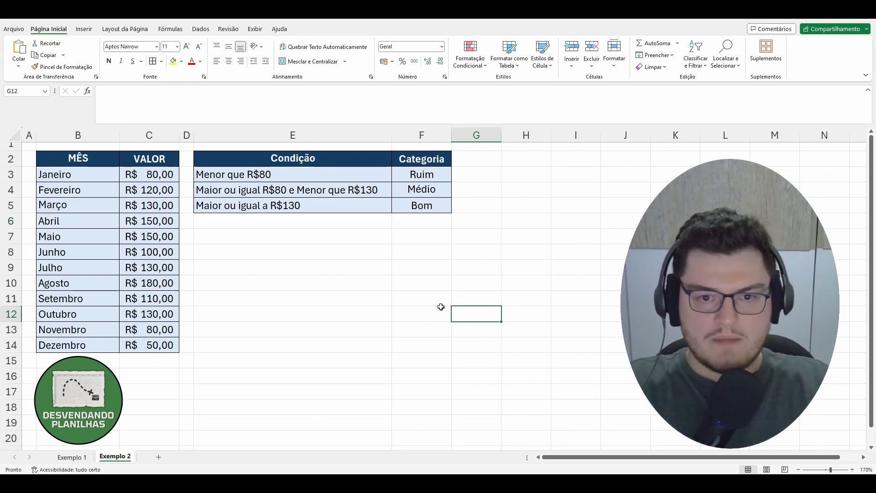
click(424, 235)
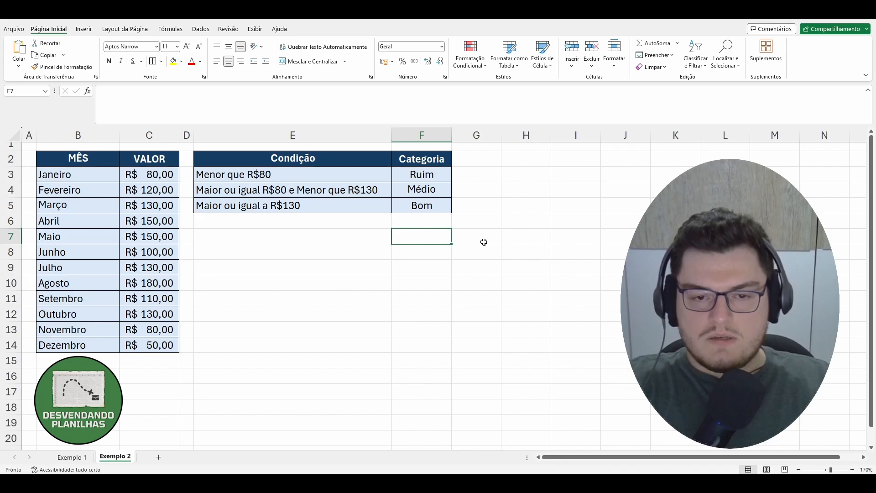
In F7, start a SE formula that tests whether F9 is less than 80 and returns F3 when true.
text(=)
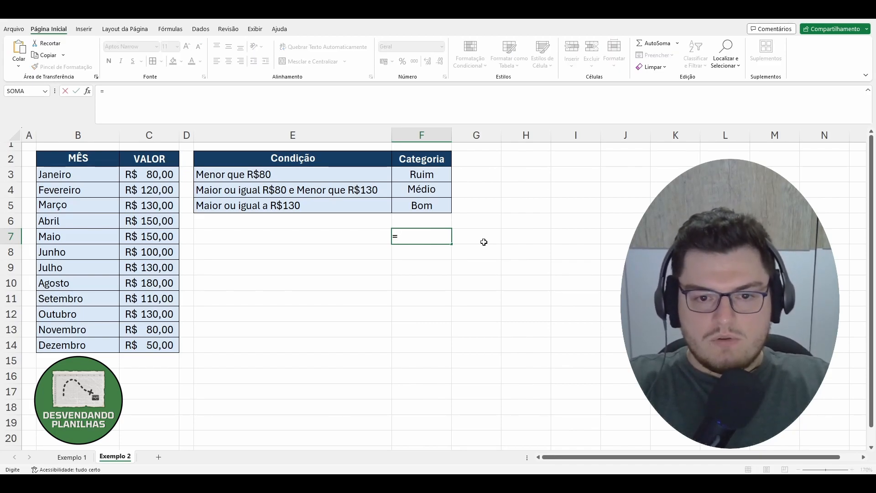
text(se)
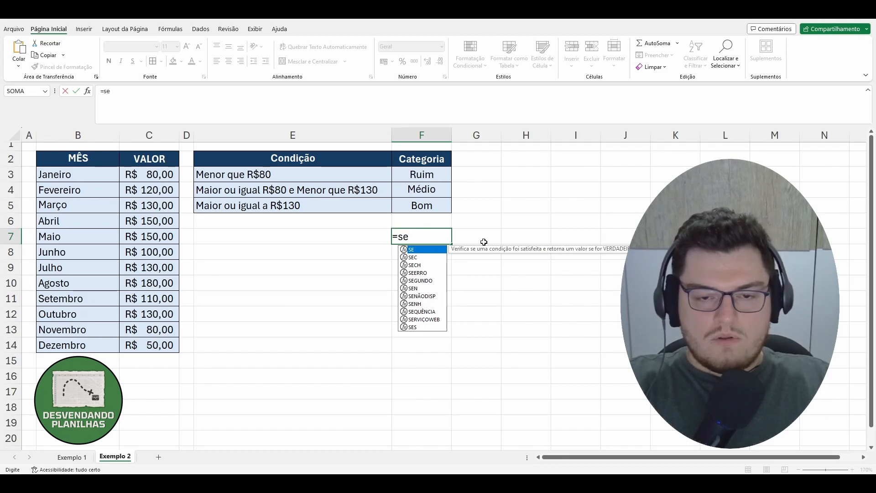
key(Tab)
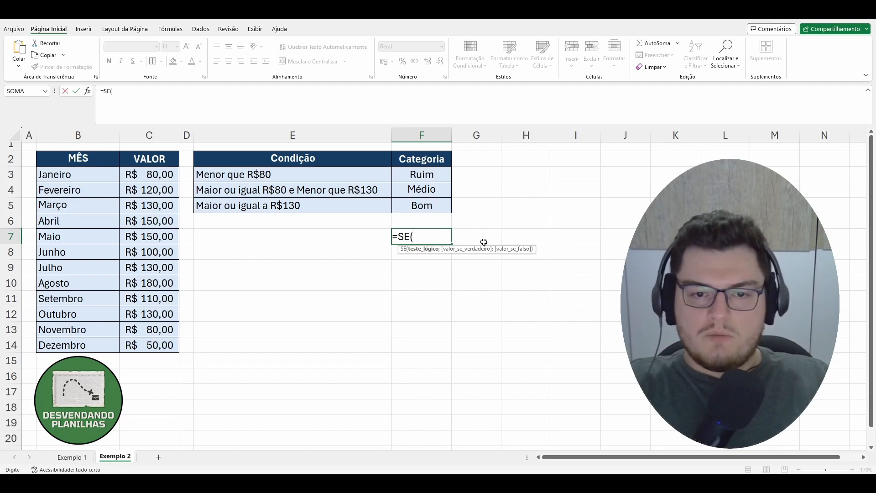
click(418, 268)
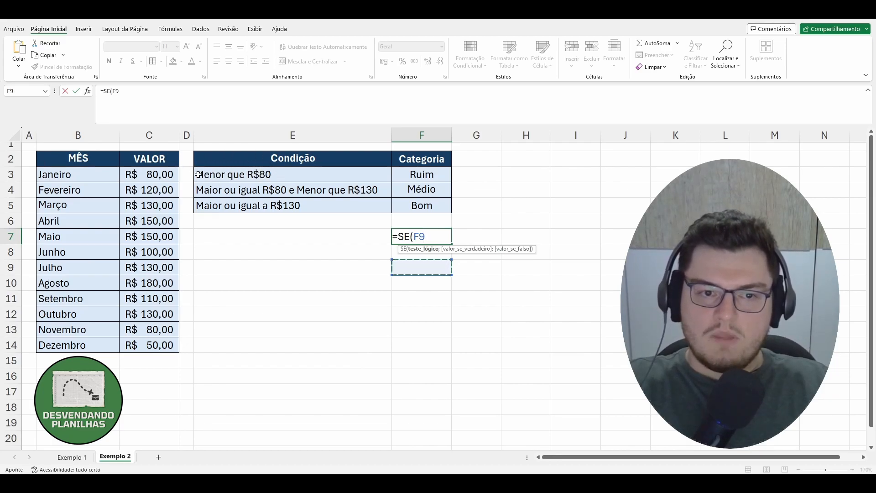
click(432, 237)
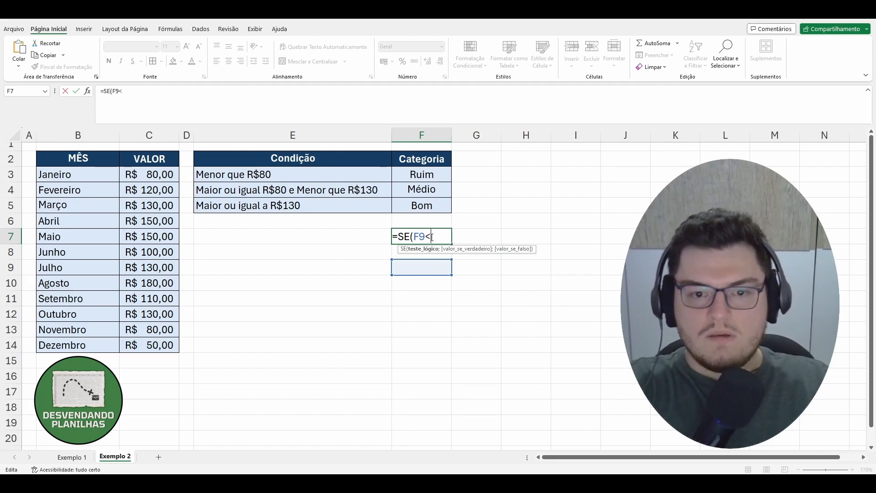
text(<80)
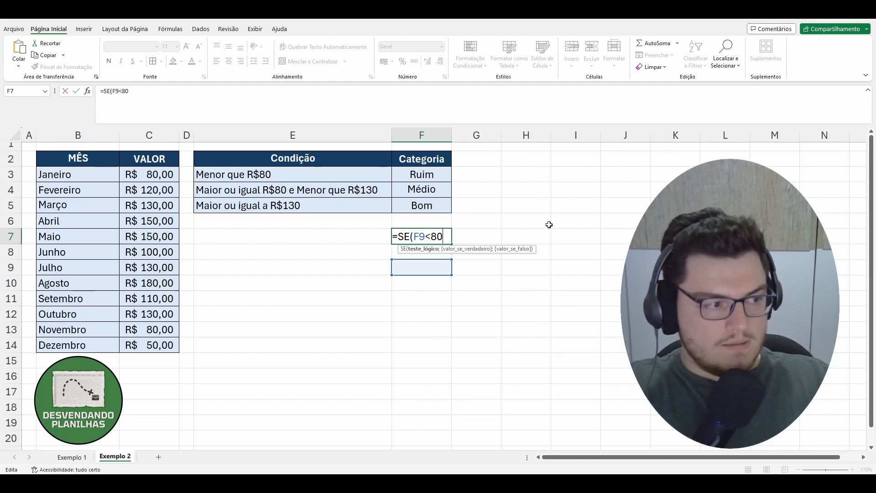
text(;)
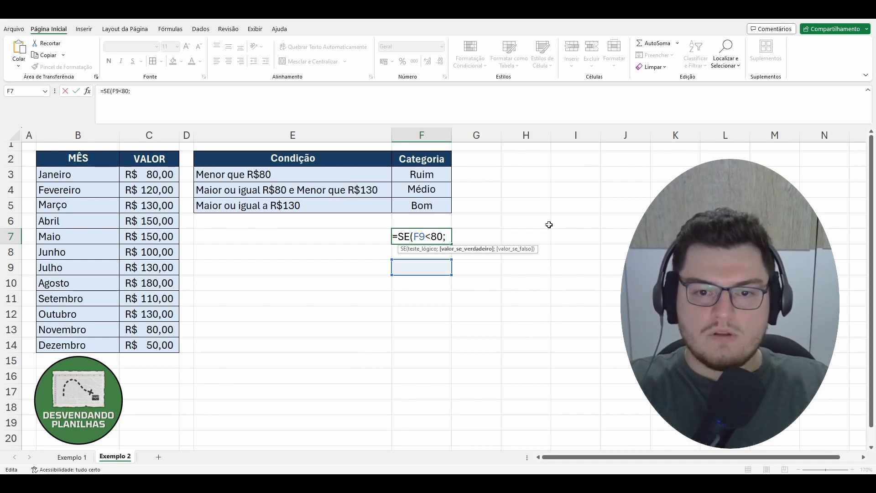
click(439, 177)
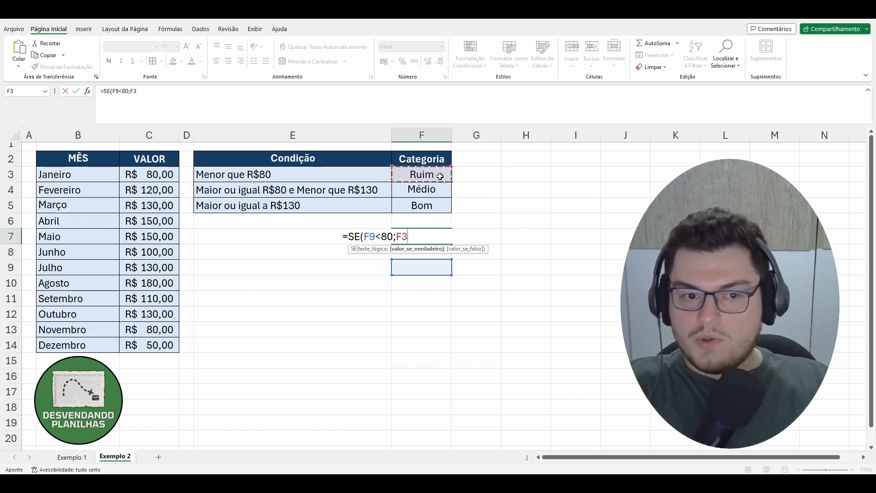
text(;)
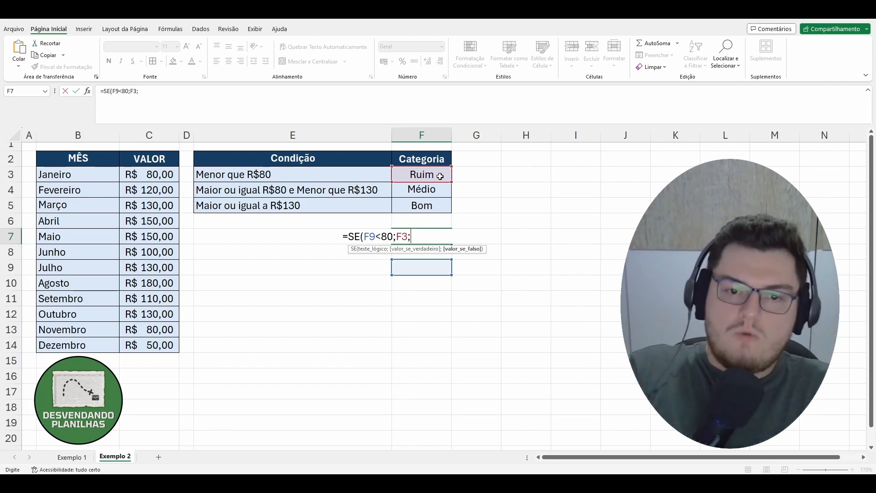
Nest a second SE whose test uses the E function for F9>=80 and F9<130.
text(se)
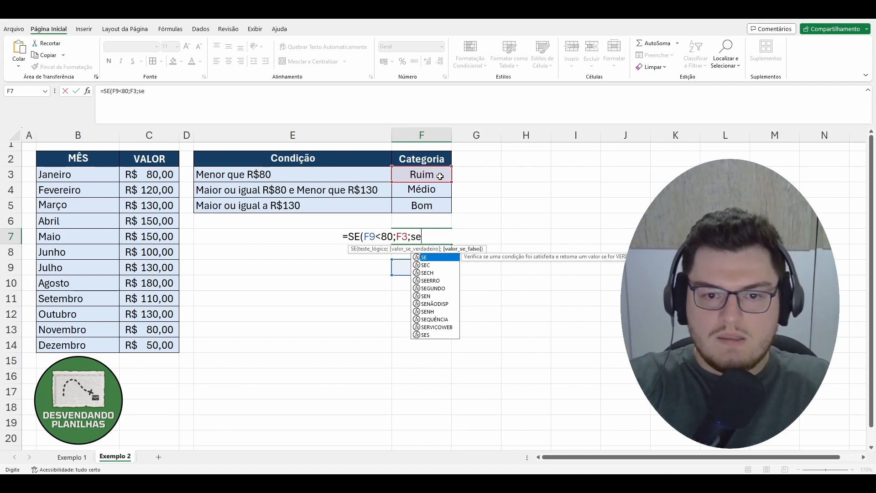
key(Tab)
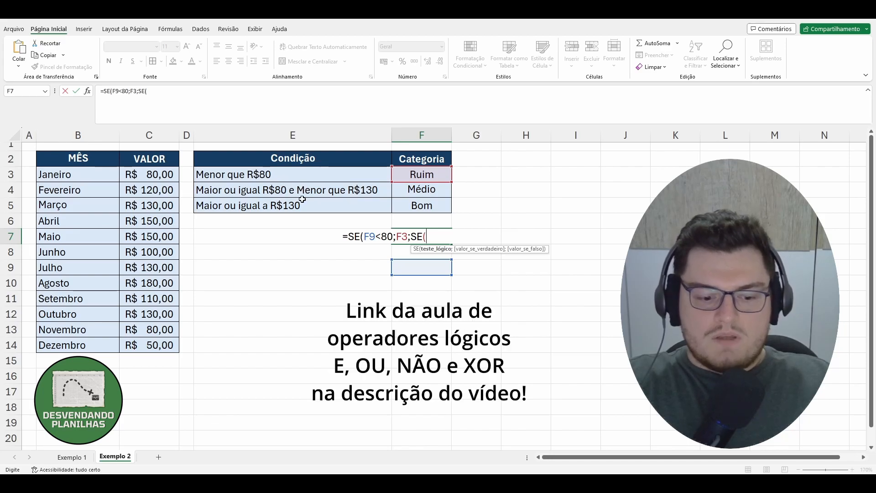
text(e)
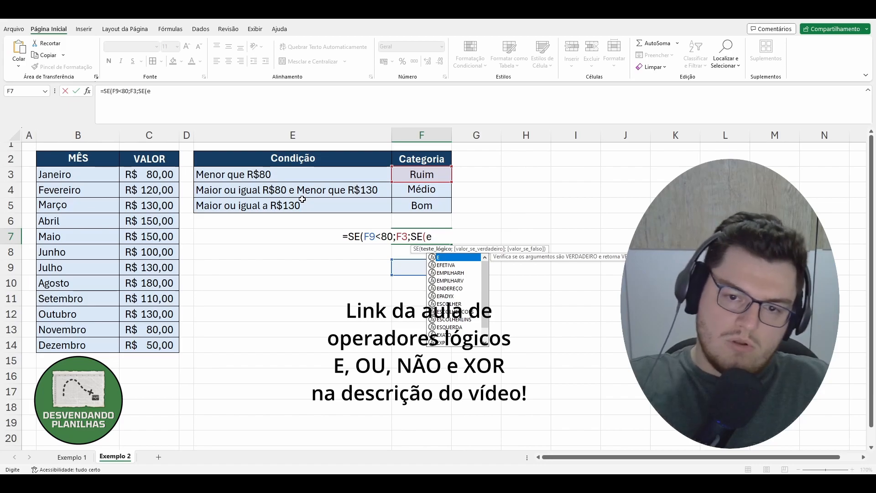
key(Tab)
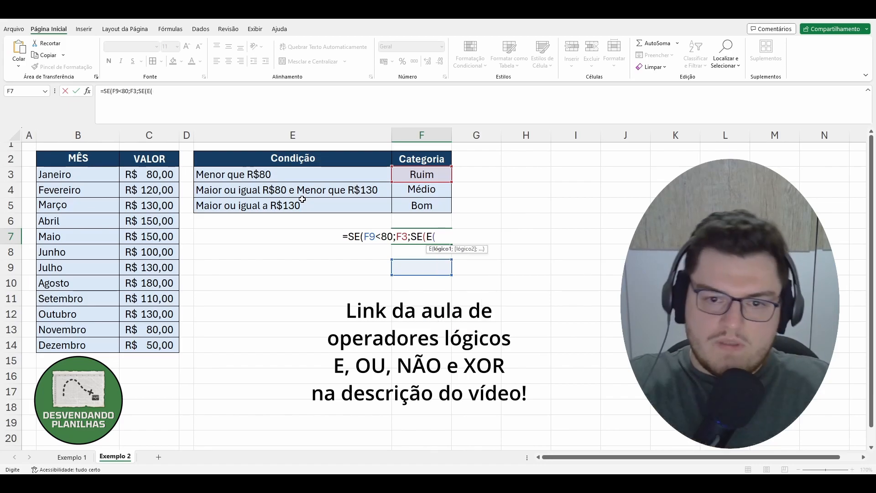
click(413, 264)
text(>)
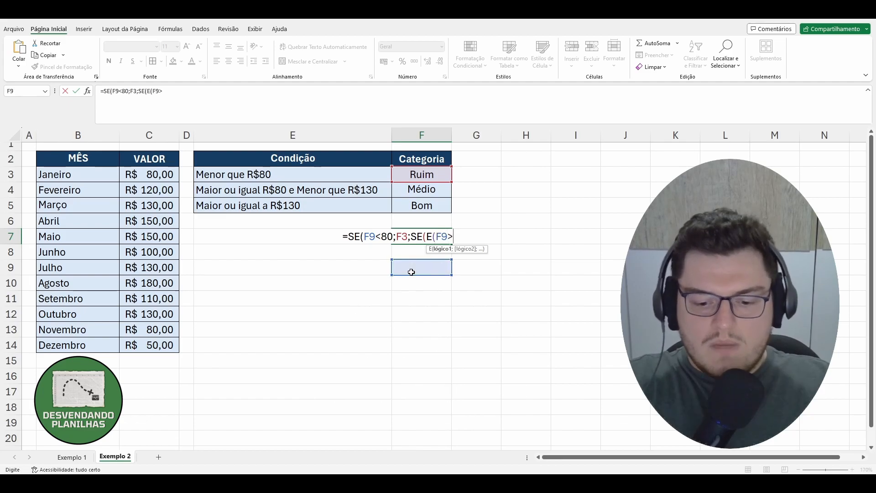
text(=)
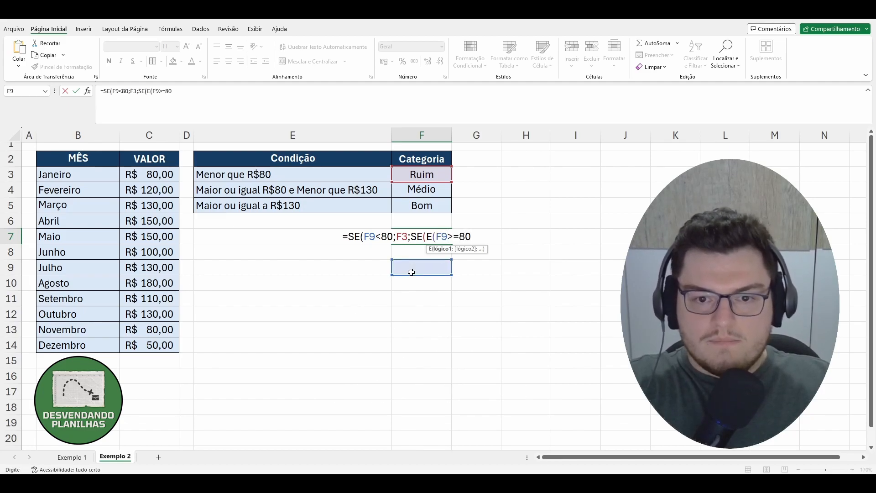
text(80;)
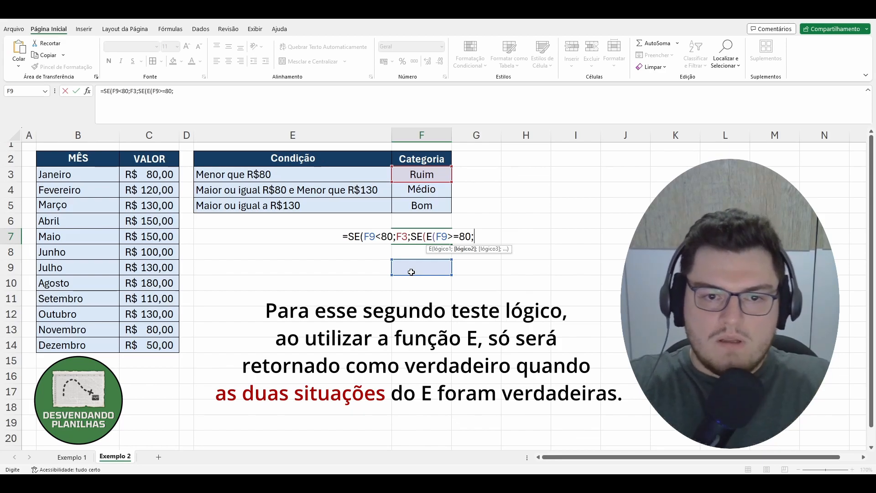
click(411, 272)
text(<)
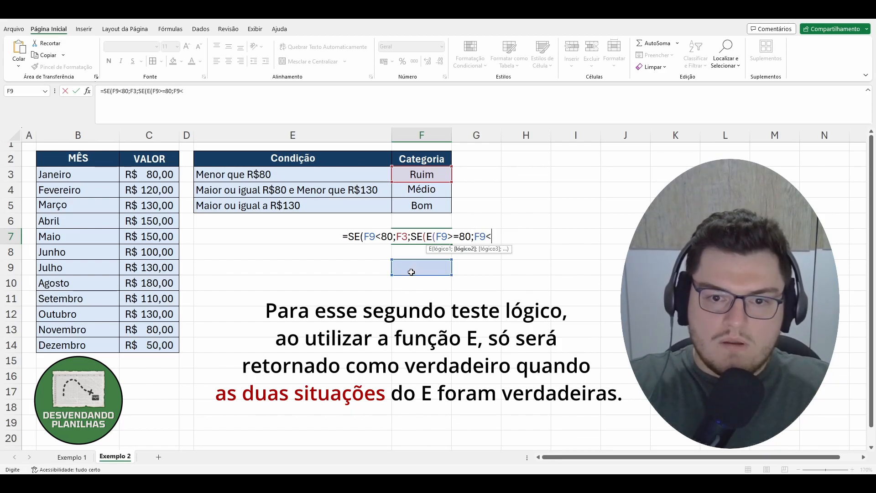
text(13)
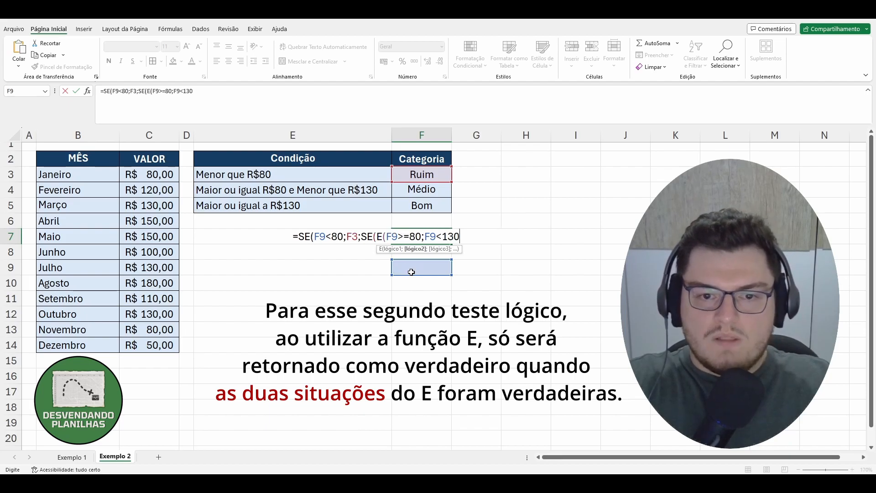
text(0))
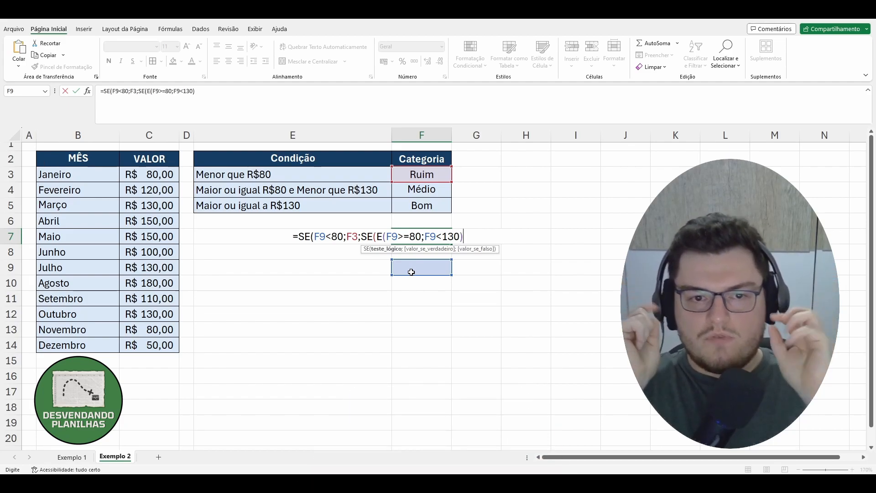
Make the nested SE return F4 when true and F5 otherwise, close the parentheses and confirm the formula.
text(;)
click(420, 190)
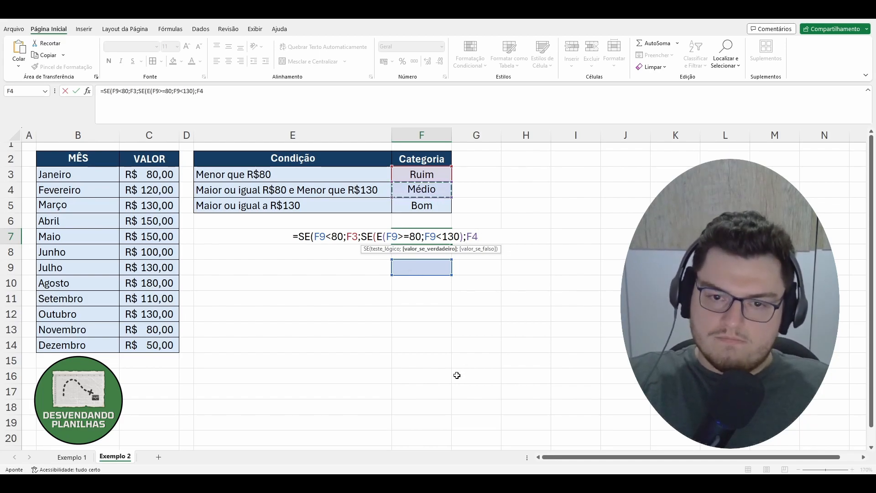
text(;)
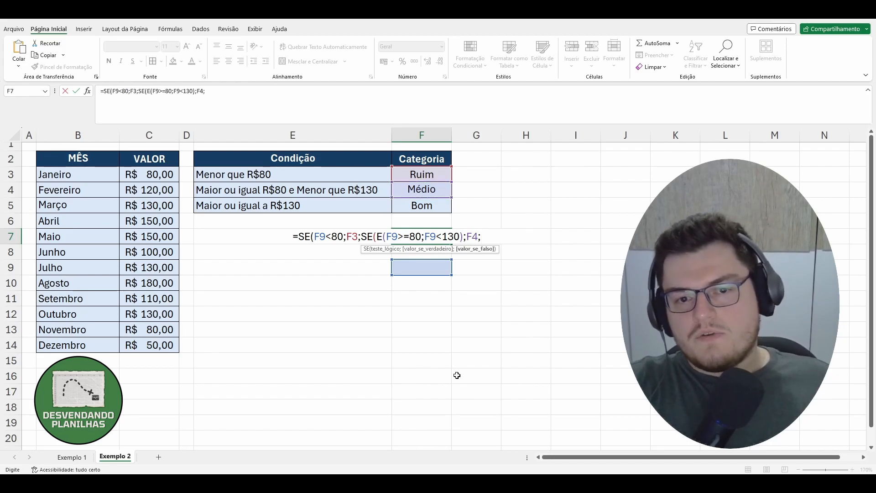
click(413, 206)
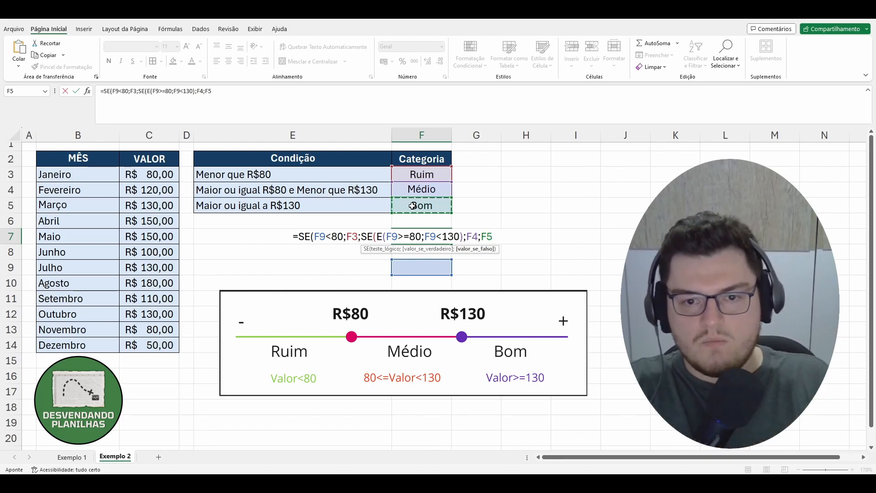
text())
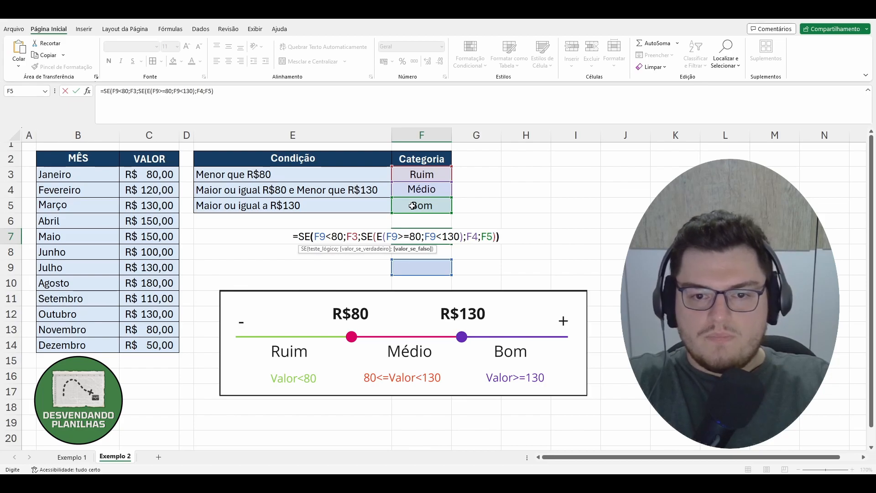
text())
key(BackSpace)
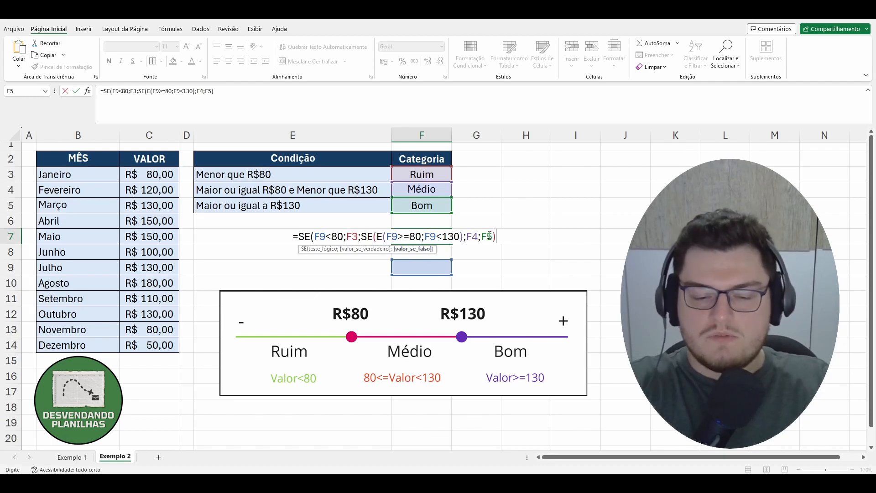
key(Return)
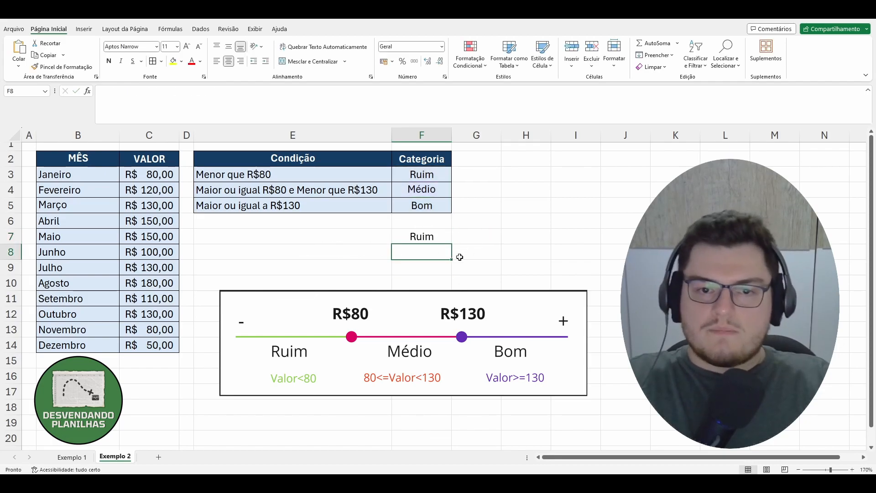
Enter test values 70 and then 80 in F9 to check the classification.
click(423, 269)
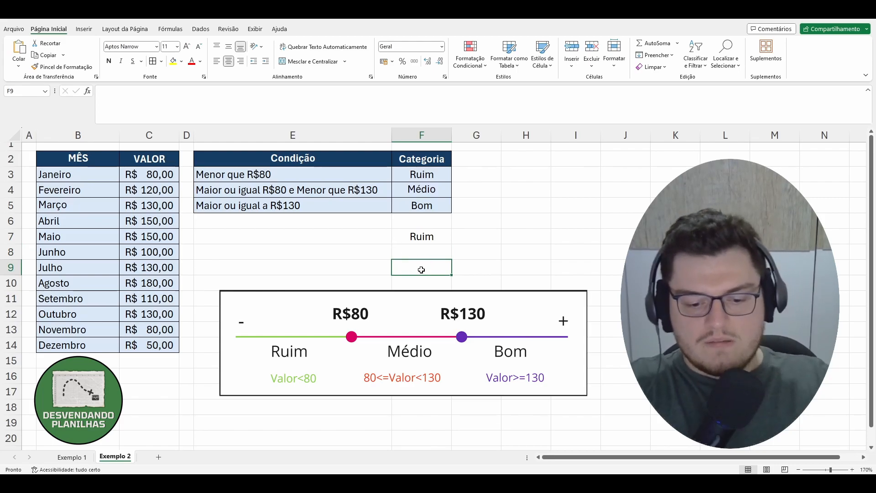
text(70)
key(Return)
click(422, 269)
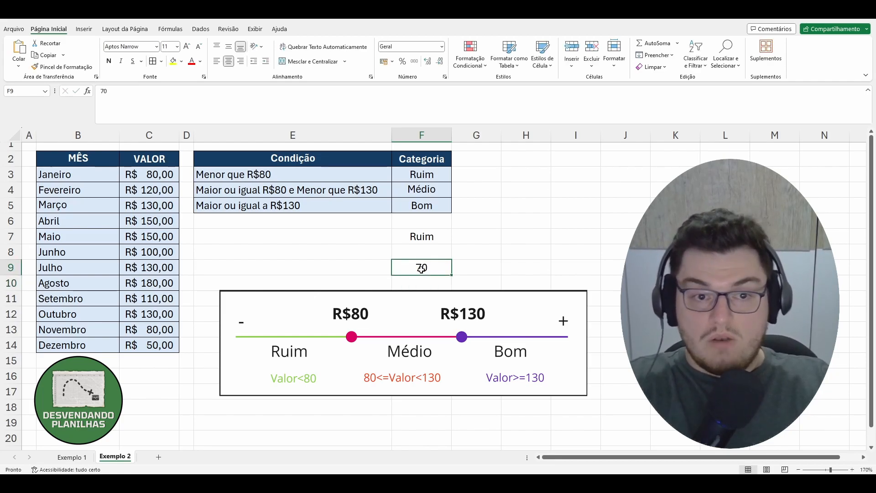
text(80)
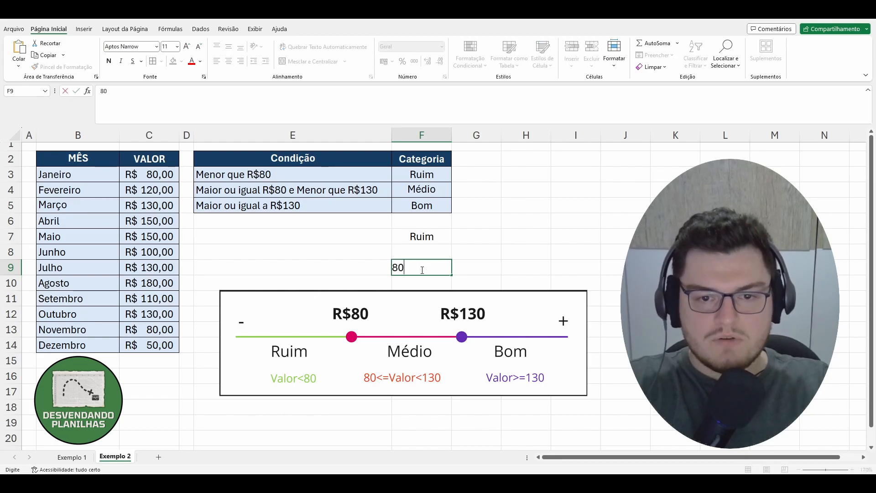
key(Return)
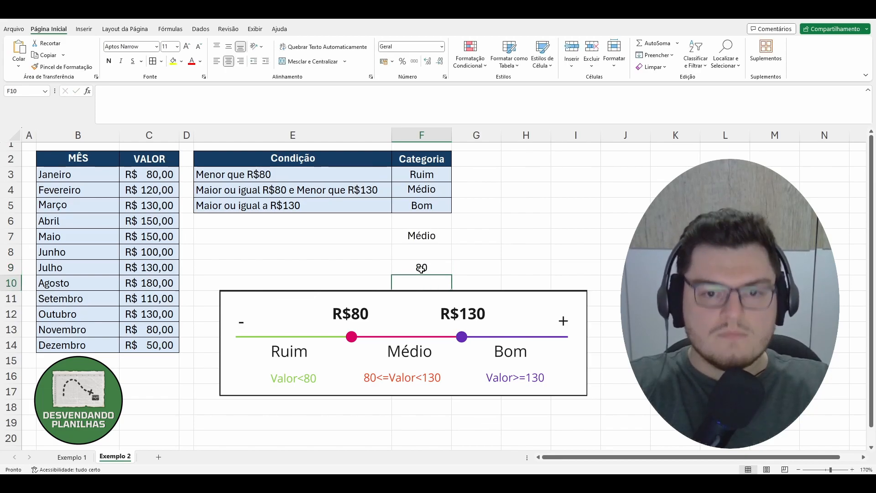
Enter 130 in F9 to test the Bom category.
click(421, 268)
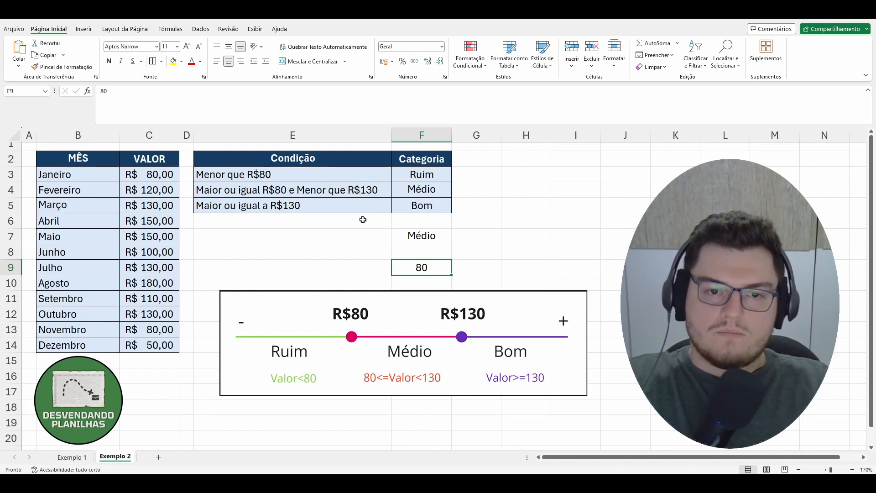
text(130)
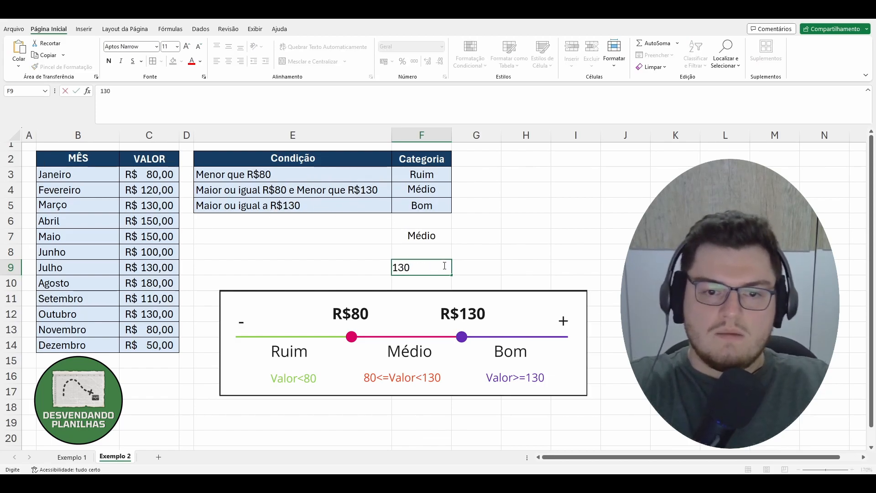
key(Return)
click(444, 266)
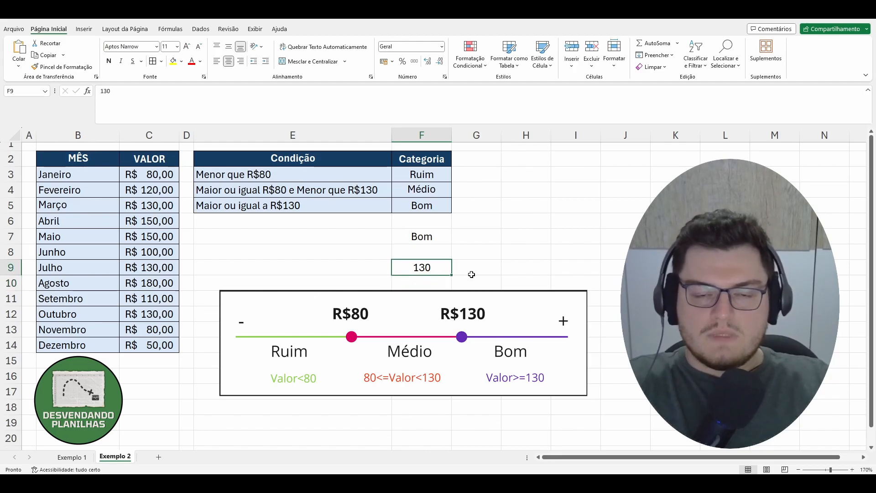
Inspect the nested SE formula in F7 in the formula bar.
click(431, 235)
click(226, 91)
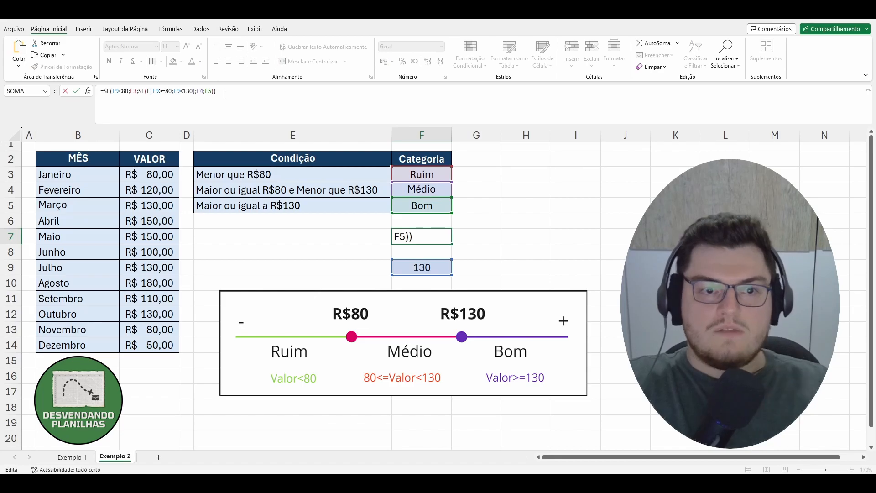
click(283, 221)
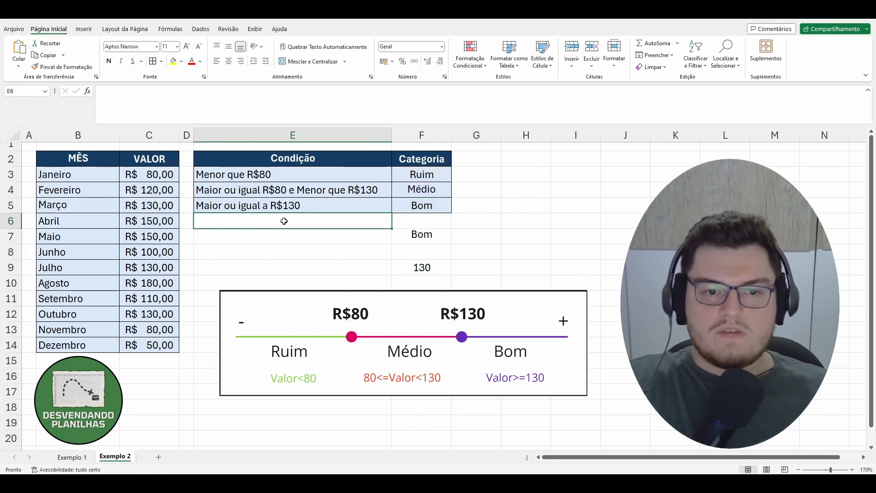
click(420, 267)
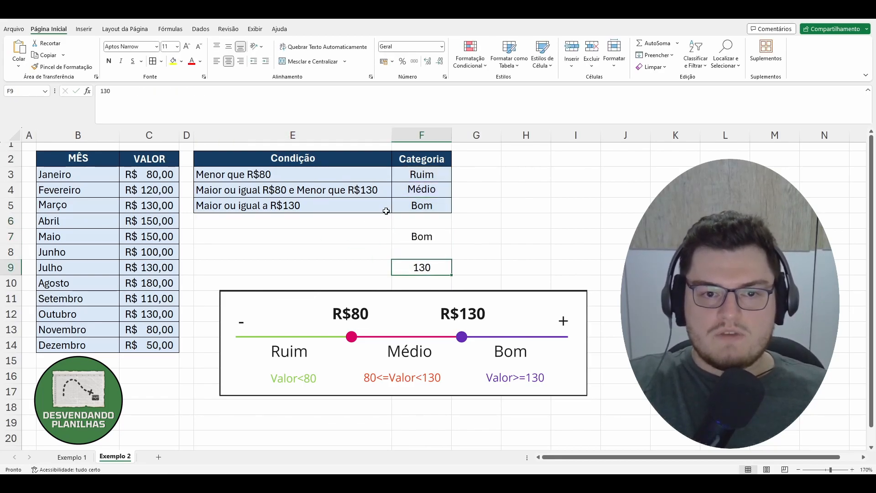
Open the nested SE formula in F7 for inspection and leave it without changes.
click(417, 237)
click(206, 91)
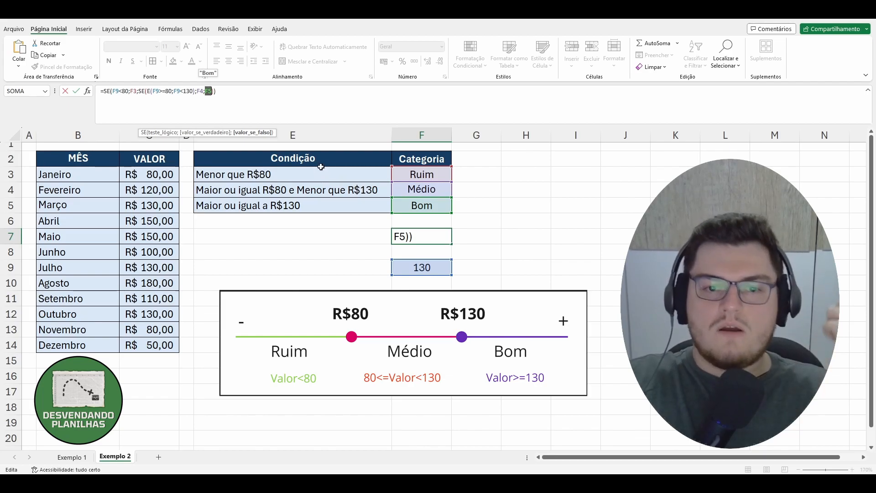
click(464, 297)
key(Escape)
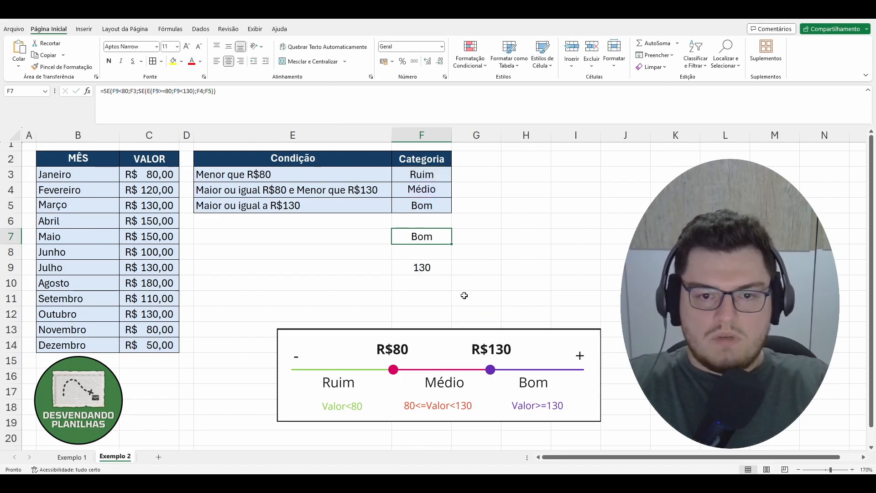
Insert a new column D next to VALOR and give it the header Categoria.
right_click(187, 135)
click(233, 228)
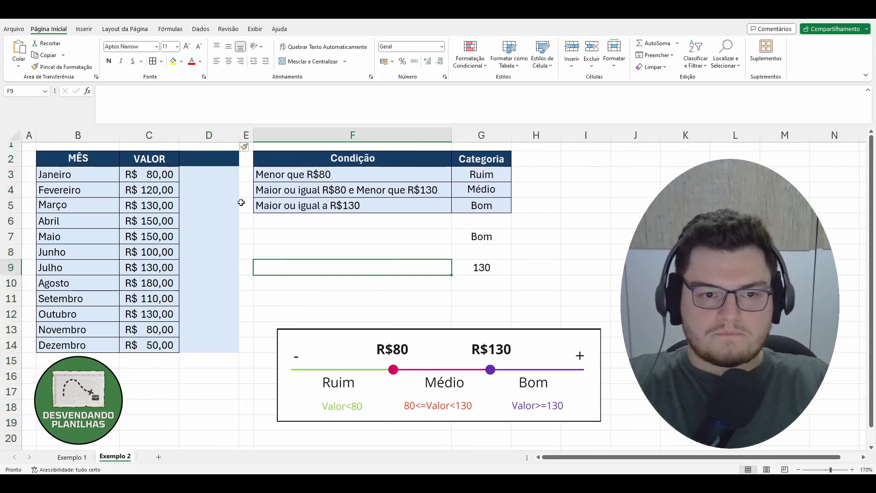
click(227, 159)
text(Categoria)
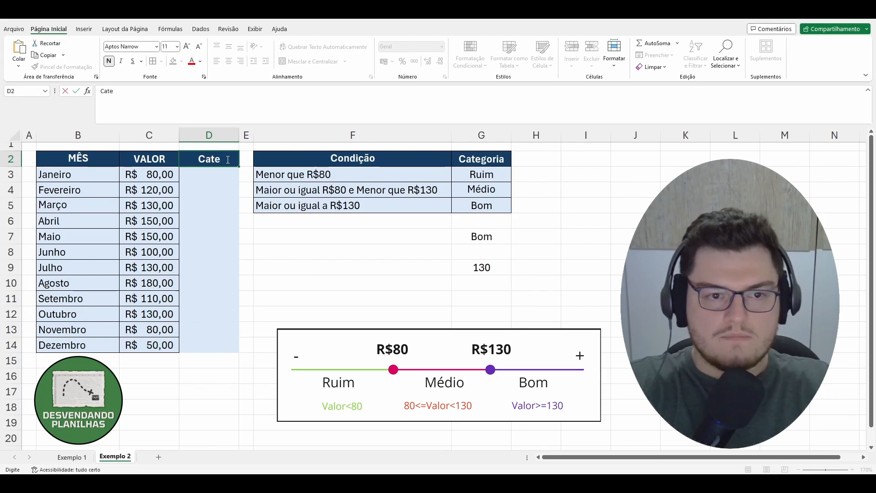
key(Return)
drag(227, 159, 212, 340)
click(308, 279)
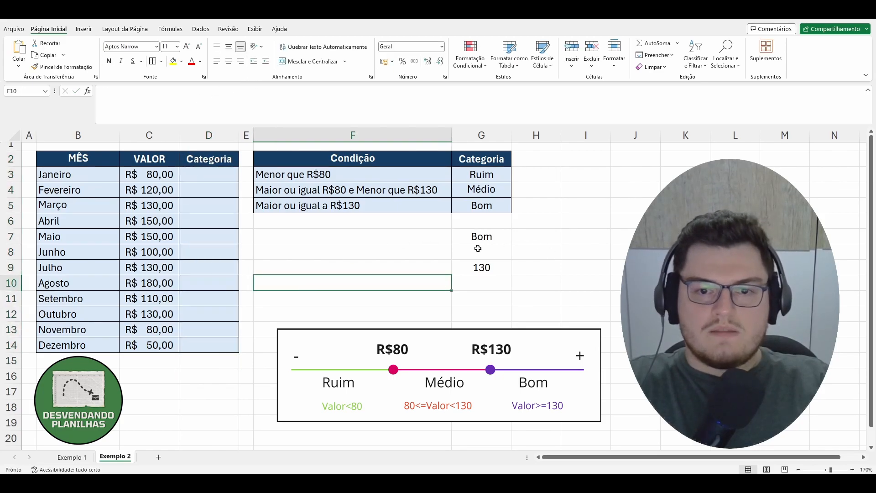
Start an SE formula in D3 that tests whether C3 is below 80 and returns G3 when true.
click(209, 176)
text(=)
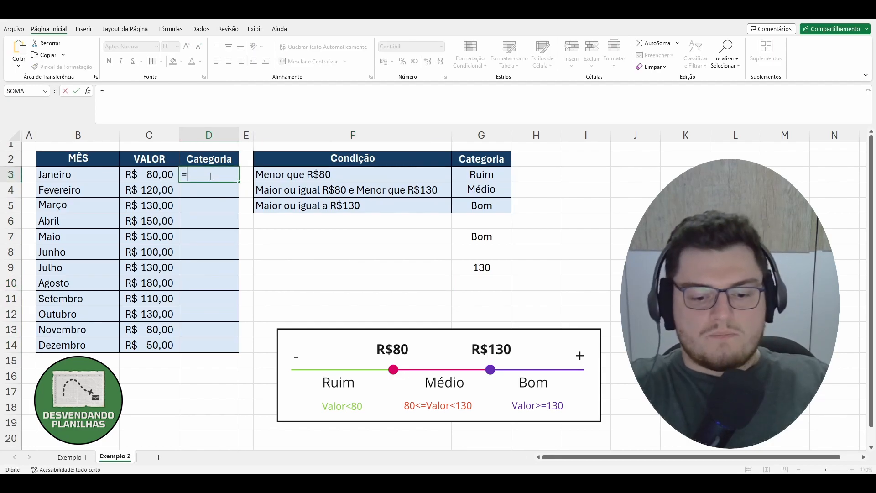
text(se)
key(Tab)
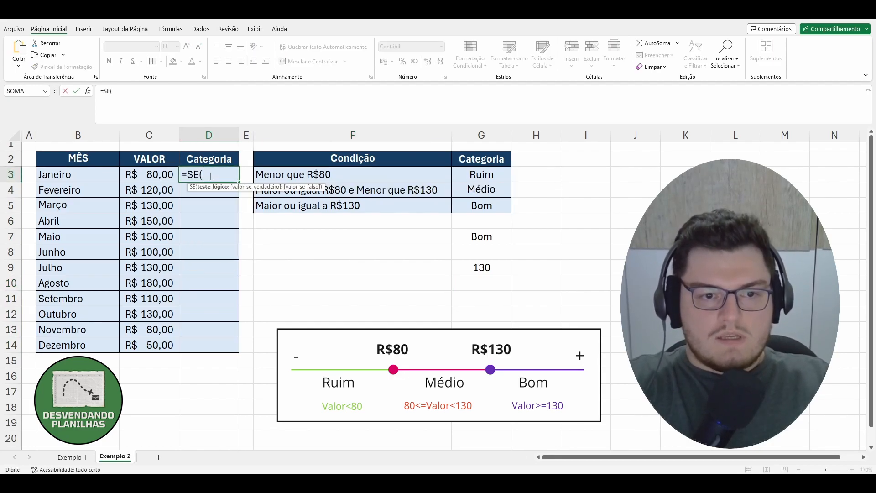
click(151, 175)
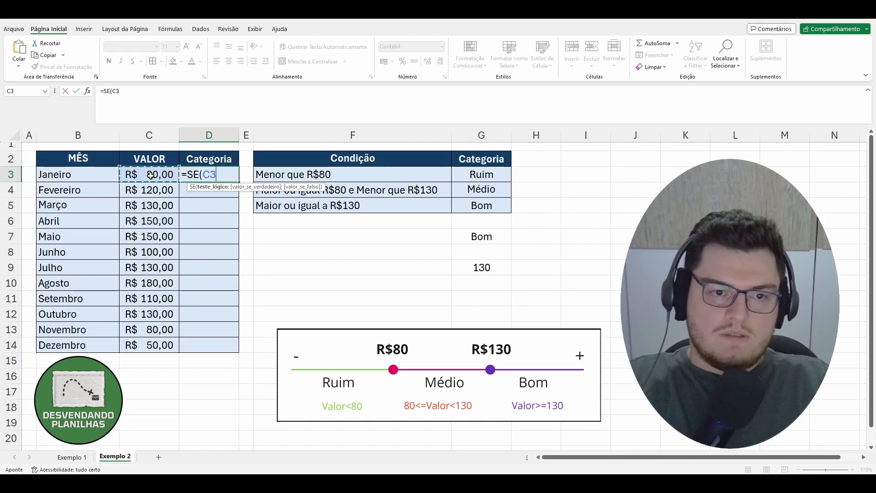
text(<80)
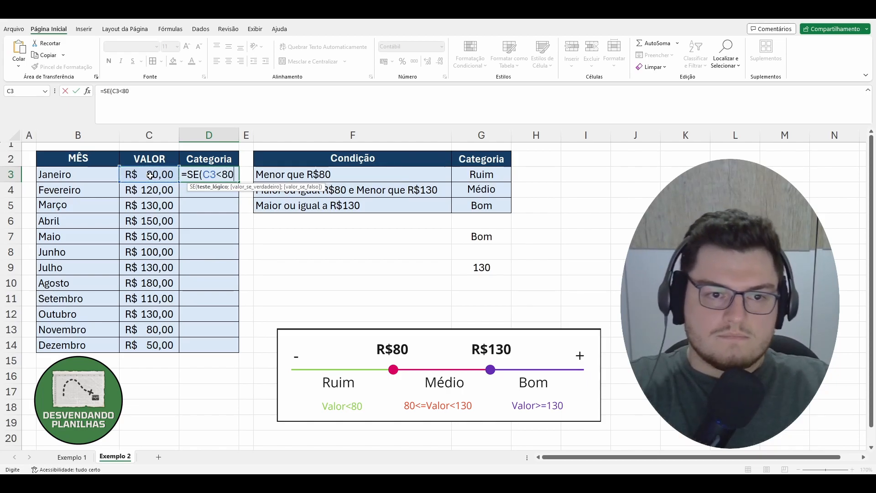
text(;)
click(488, 175)
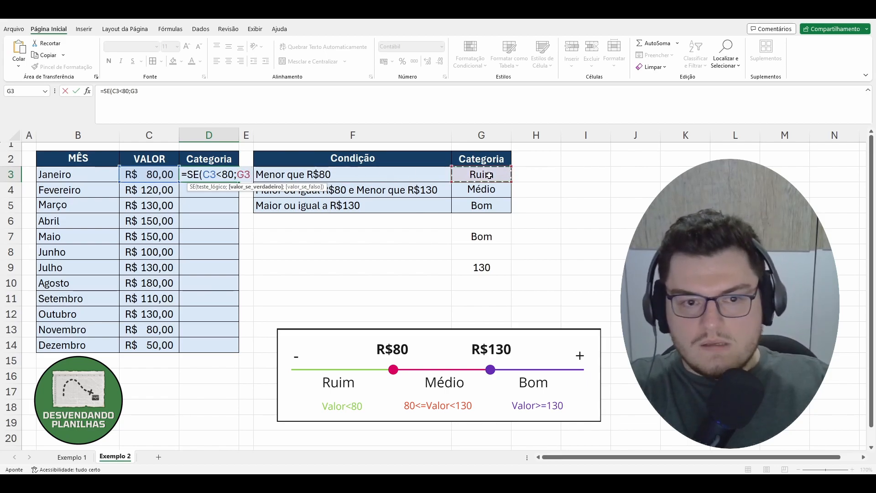
text(;)
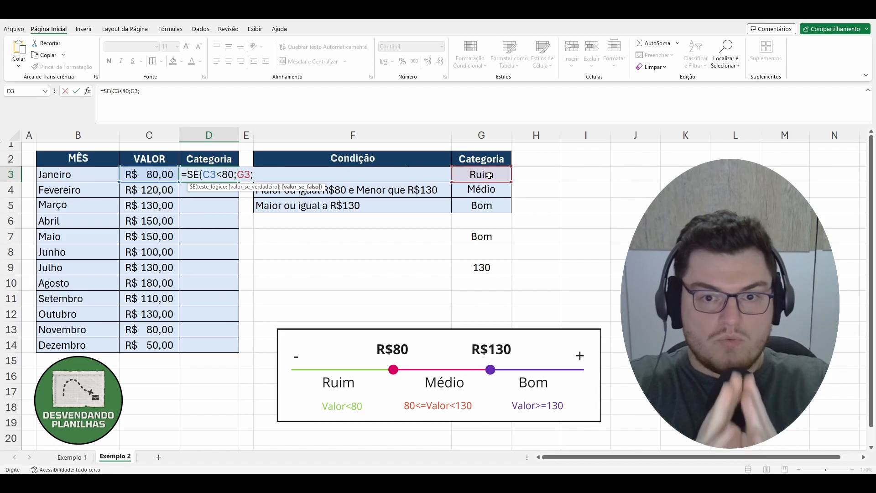
text(se)
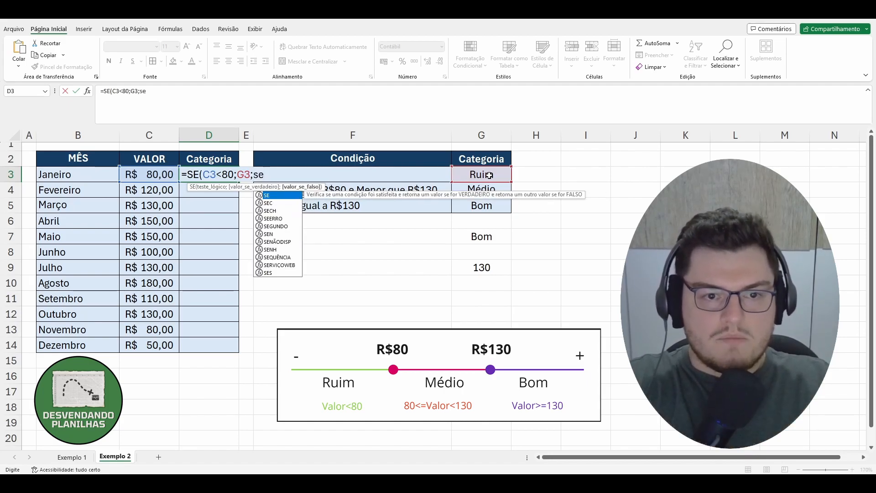
Nest a second SE whose test is E(C3>=80;C3<130) as the false branch.
key(Tab)
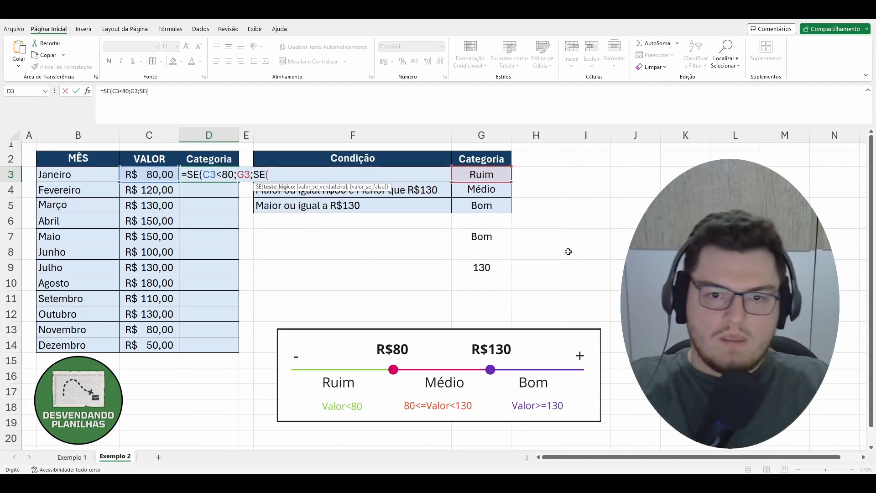
text(e)
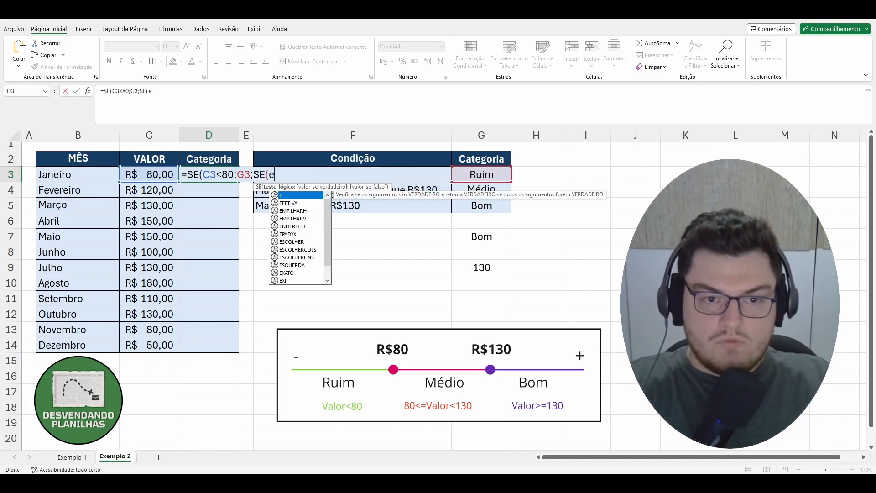
key(Tab)
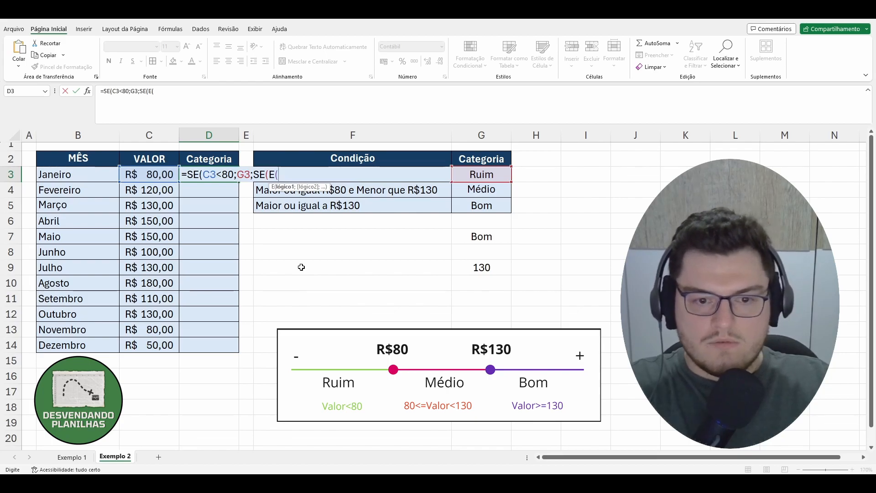
click(155, 178)
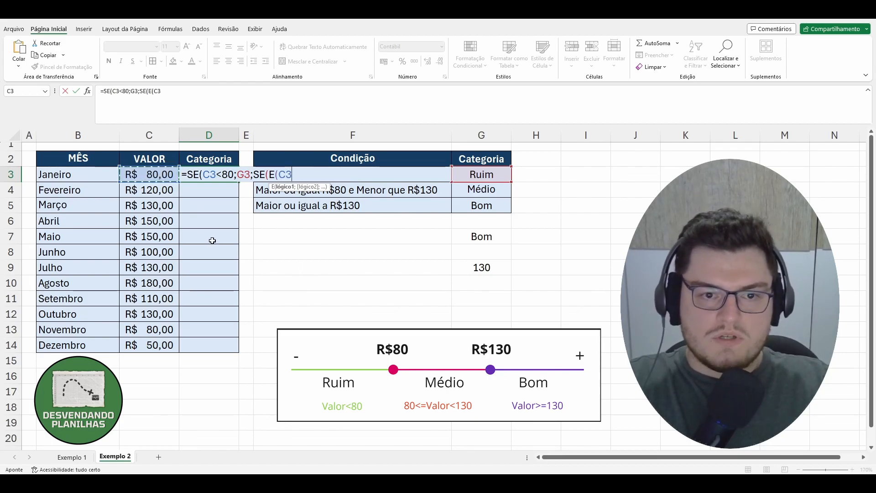
text(>)
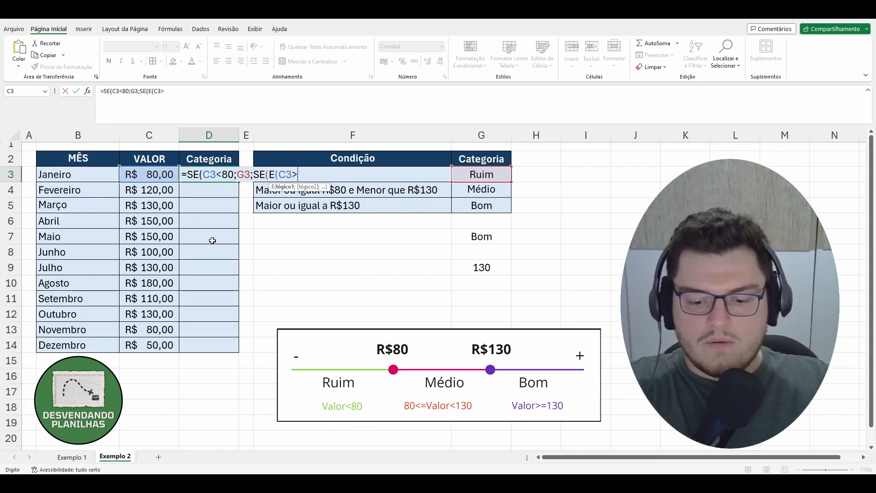
text(=80)
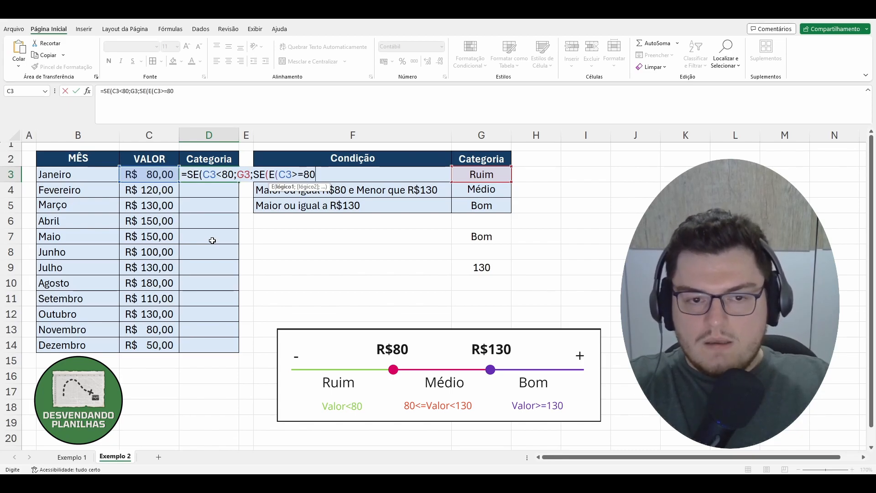
text(;)
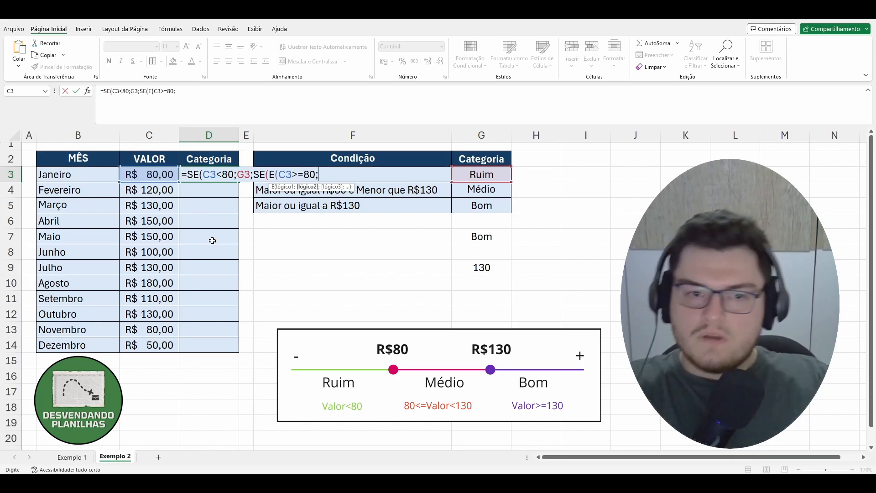
click(158, 173)
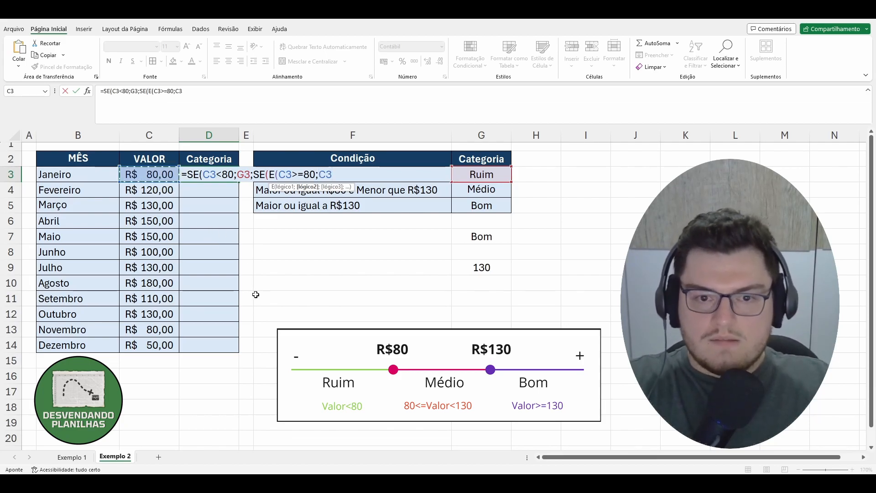
text(<)
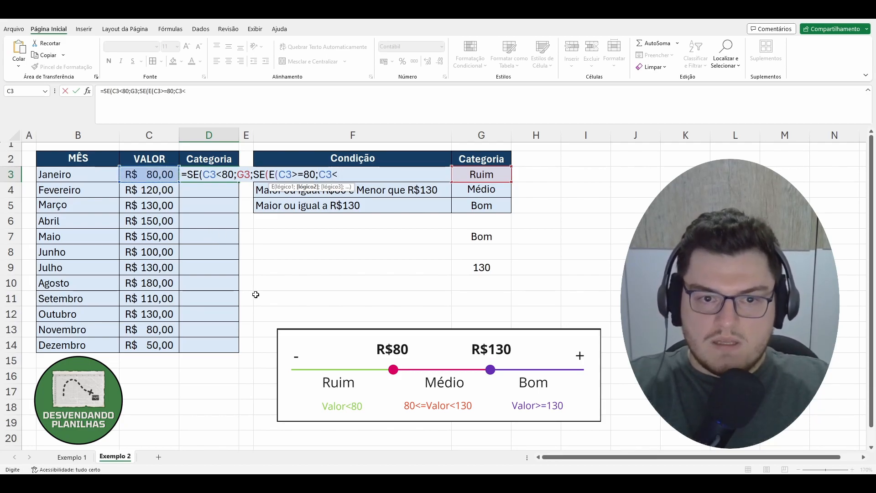
text(13)
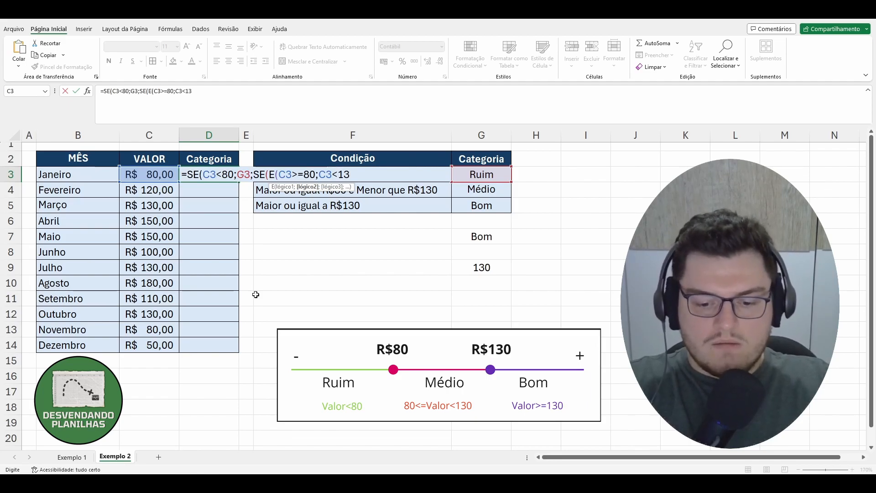
text(0))
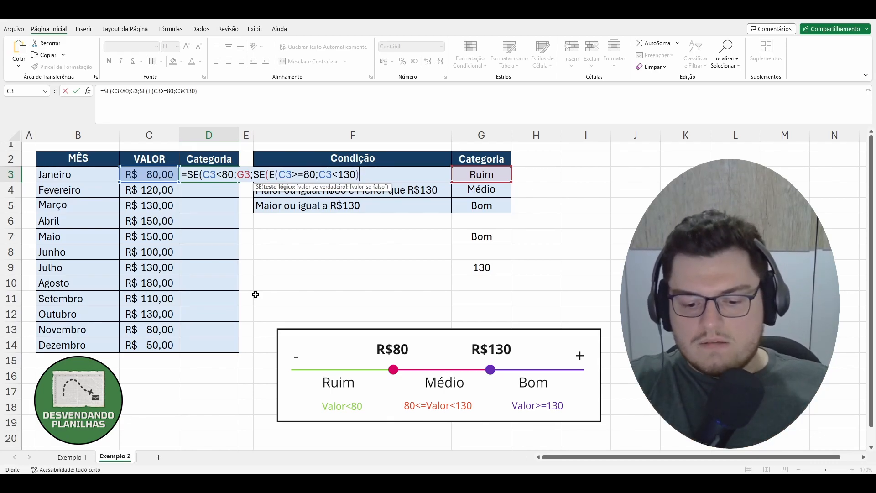
Make the nested SE return G4 when true and G5 otherwise, close both parentheses and confirm the formula.
text(;)
click(476, 189)
text(;)
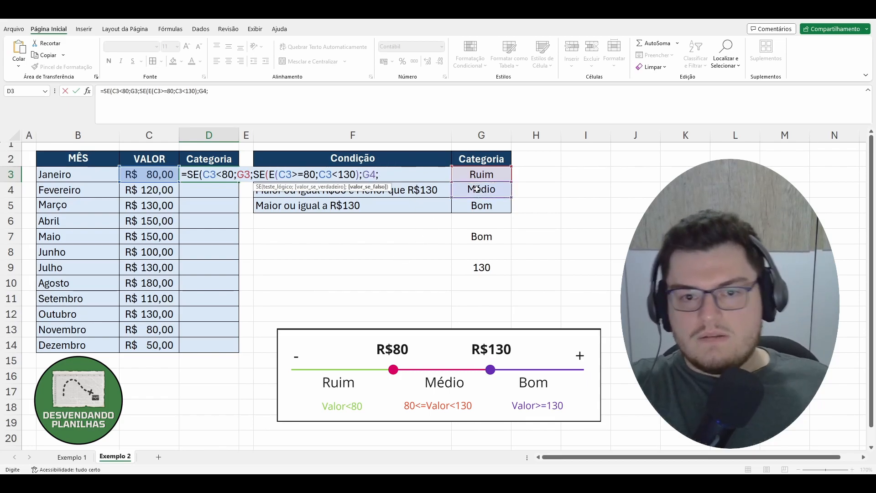
click(482, 206)
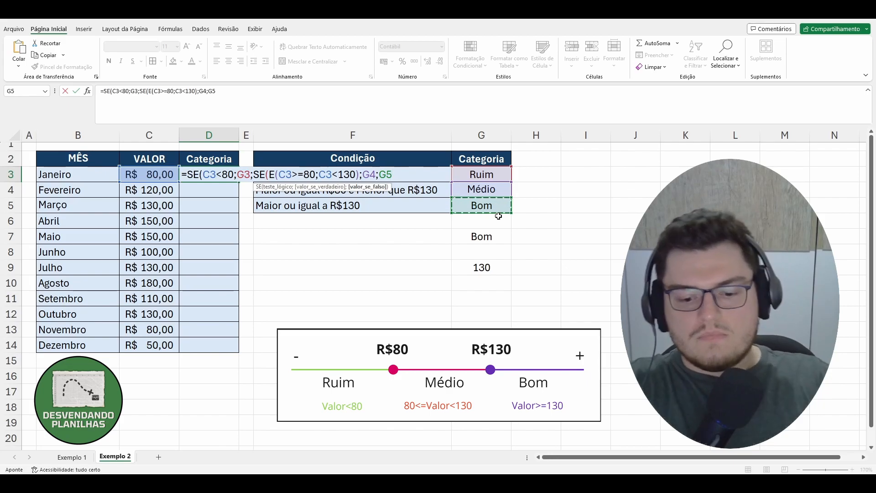
text())
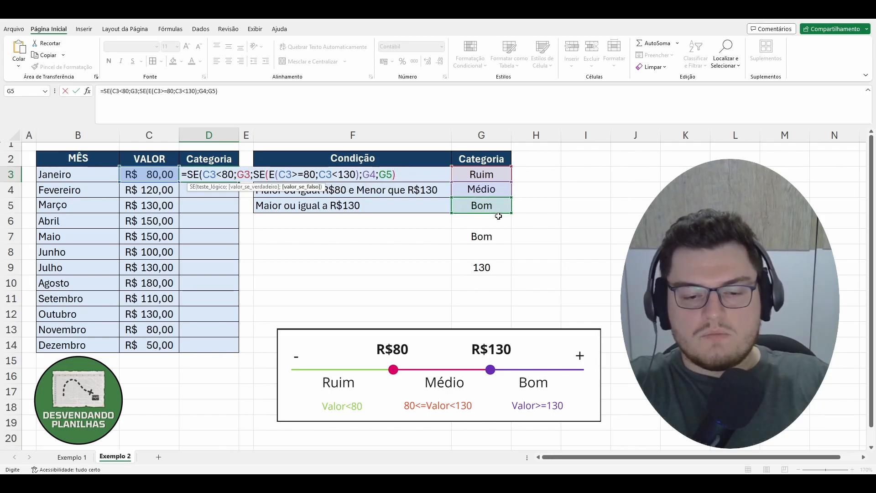
text())
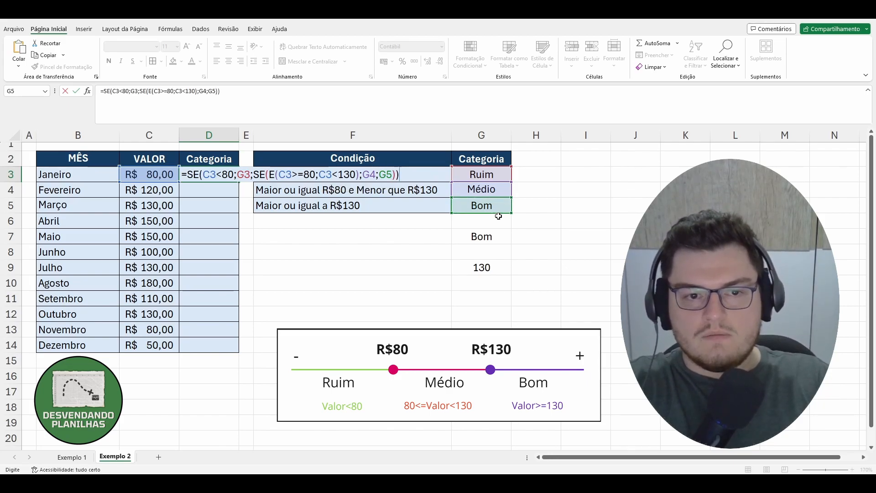
key(Return)
Try to fill the D3 formula down the Categoria column for all months, then undo the fill.
click(210, 135)
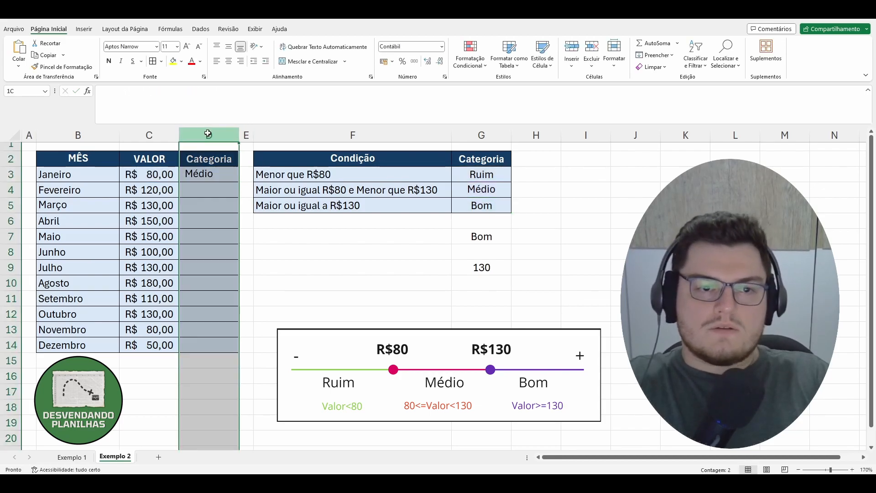
click(324, 313)
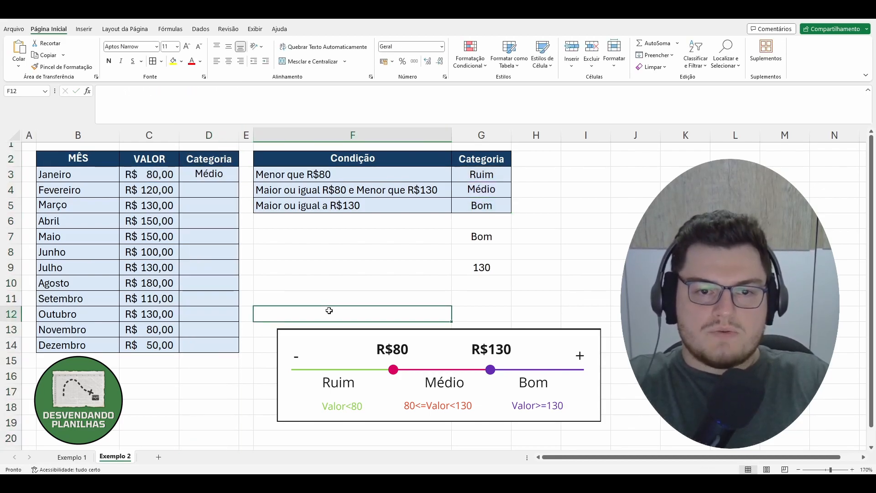
click(171, 178)
click(339, 177)
click(298, 187)
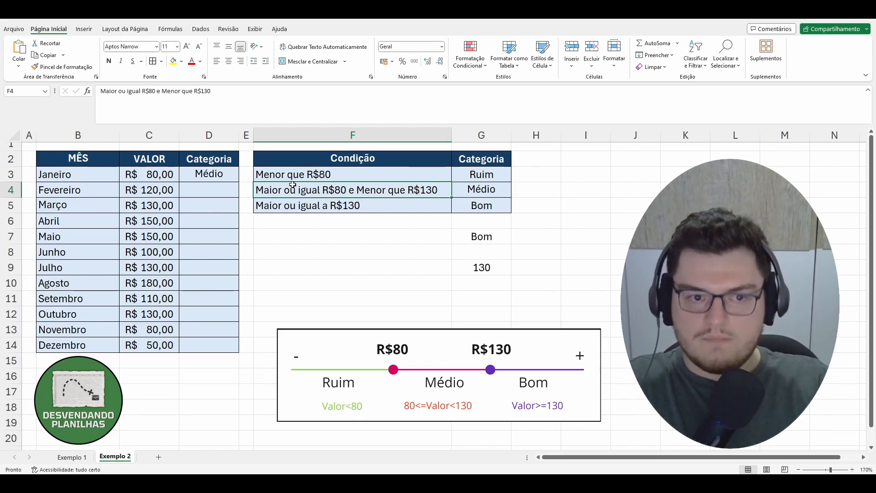
click(211, 178)
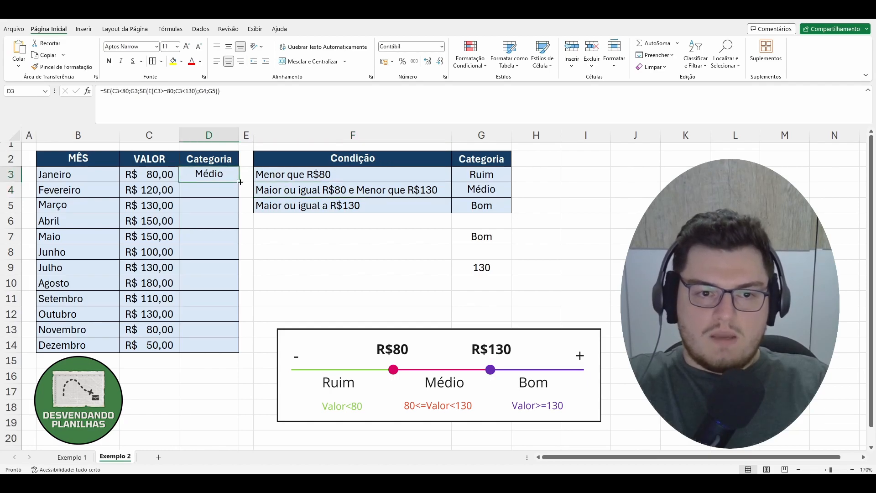
mouse_move(239, 182)
mouse_down()
mouse_move(237, 354)
mouse_move(240, 182)
mouse_up()
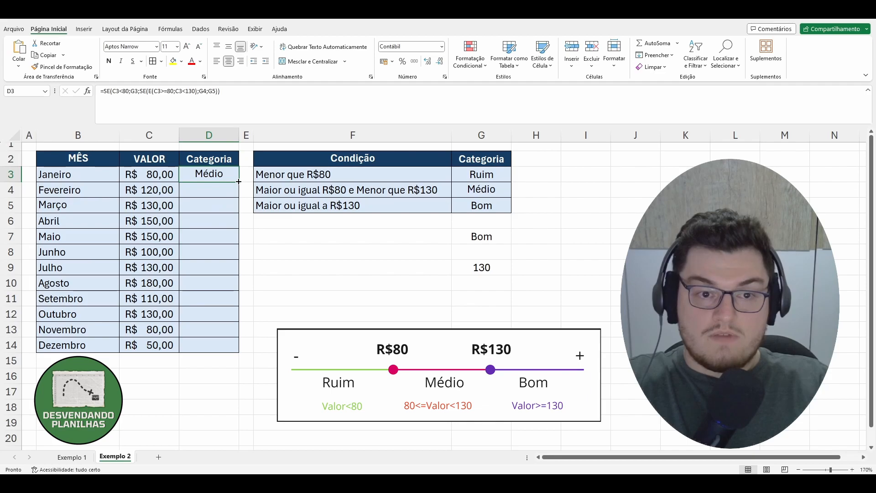
double_click(238, 182)
click(284, 313)
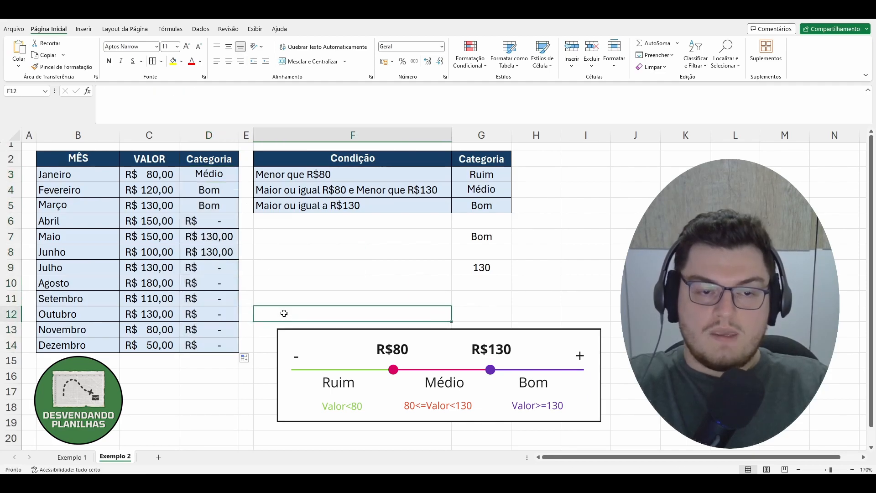
key(ctrl+z)
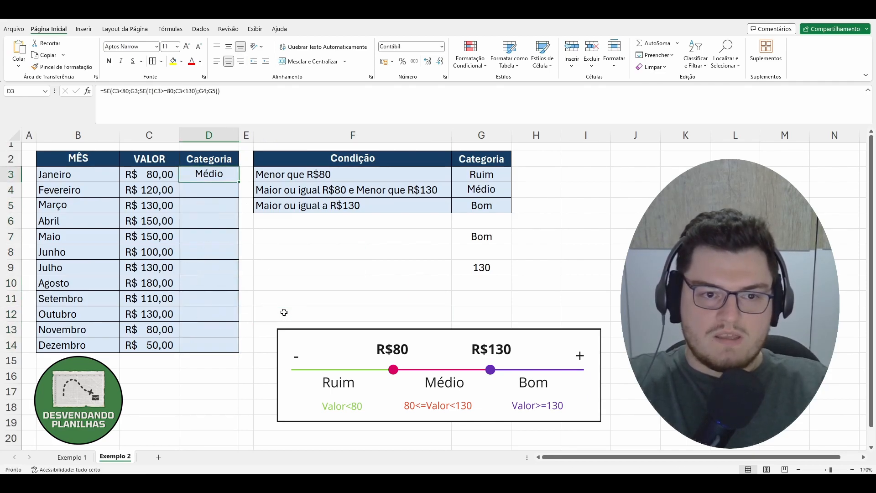
click(284, 313)
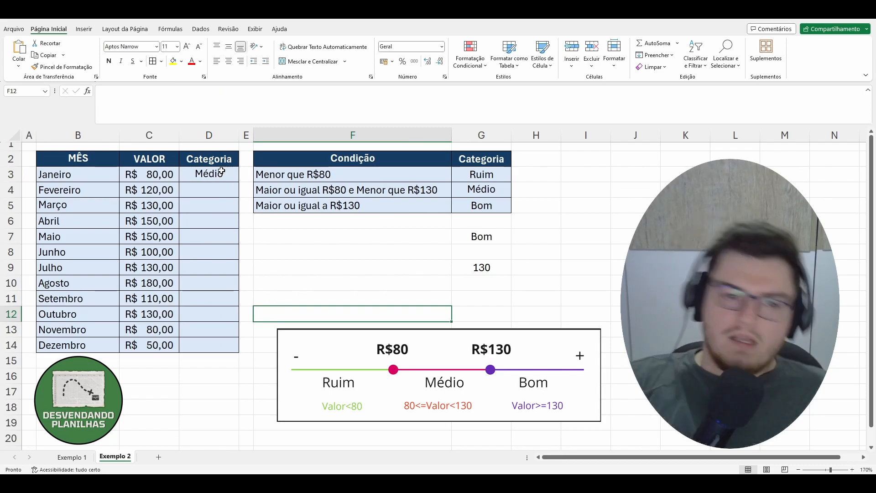
Fill the D3 formula down to D14 once more and undo that fill.
click(220, 176)
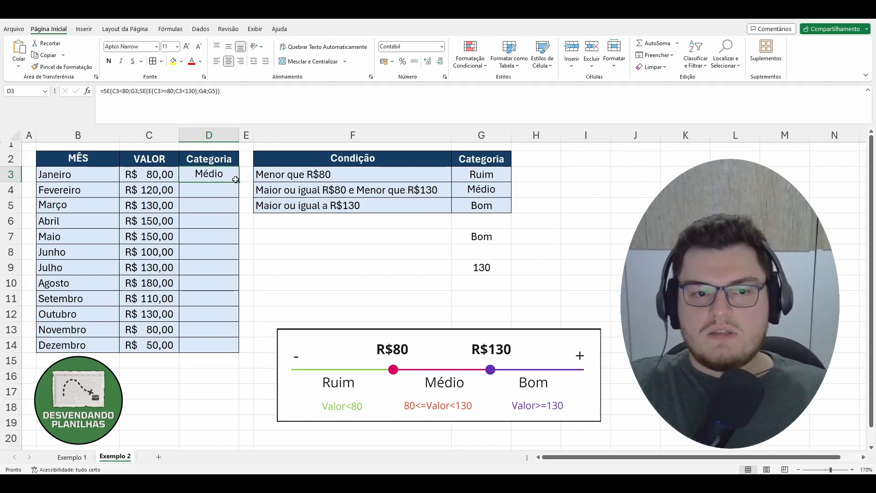
drag(238, 181, 240, 353)
click(288, 287)
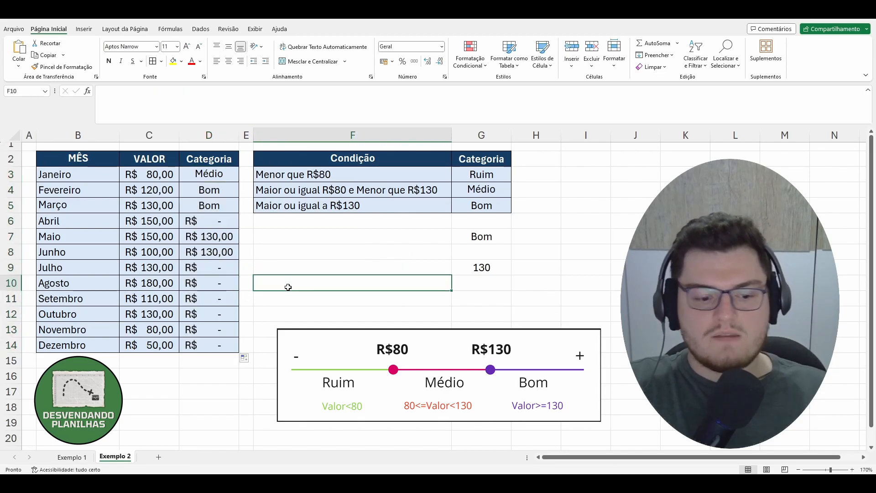
key(ctrl+z)
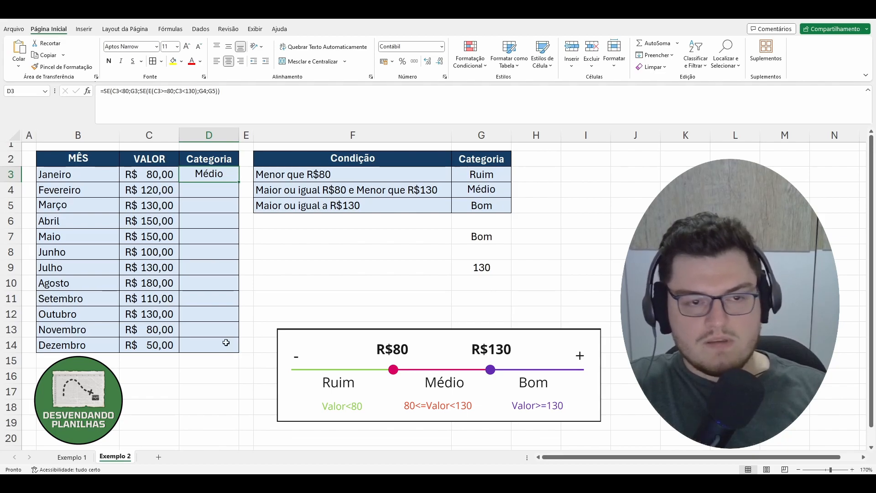
Copy the formula into D4, inspect how its condition-table references shifted, and clear D4 again.
drag(238, 182, 240, 197)
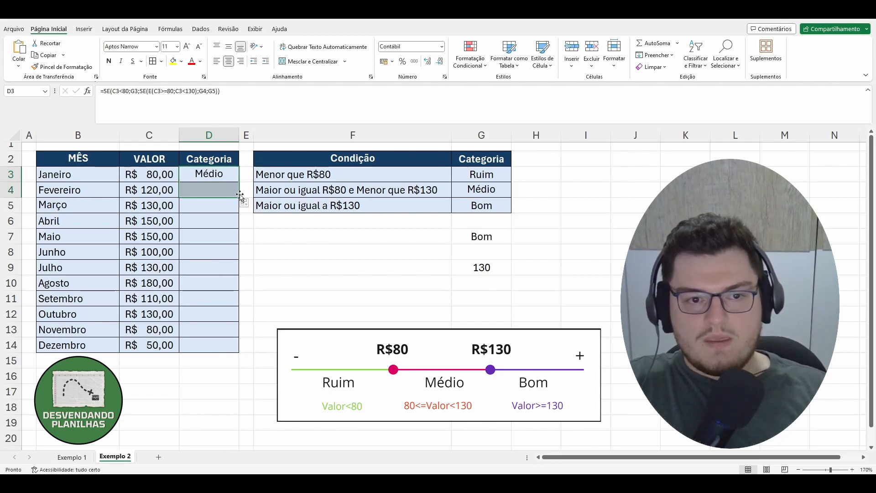
click(152, 188)
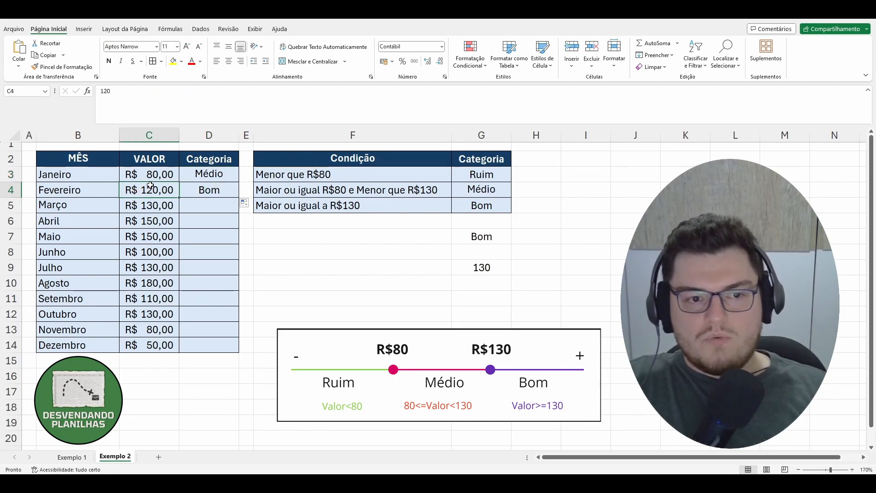
click(198, 193)
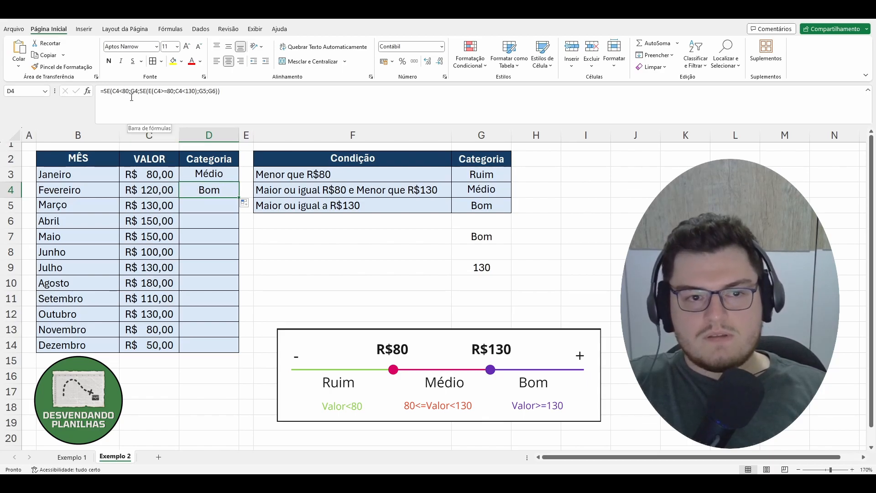
click(477, 176)
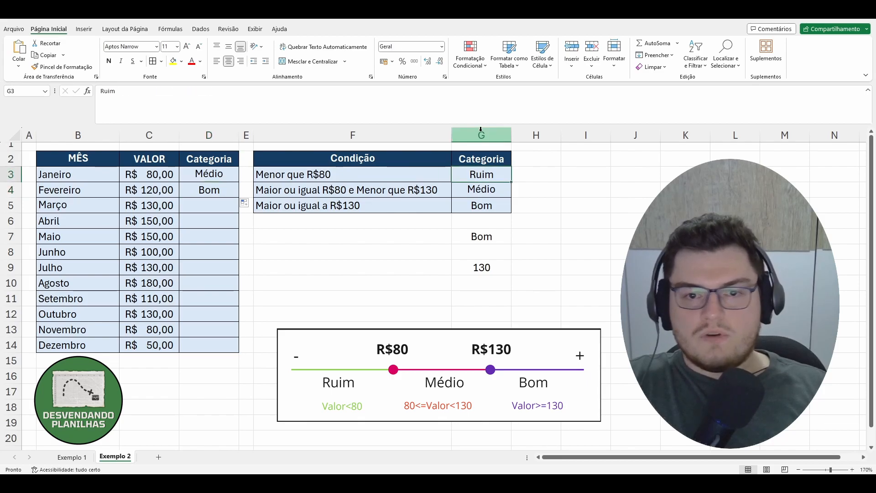
click(482, 188)
click(491, 202)
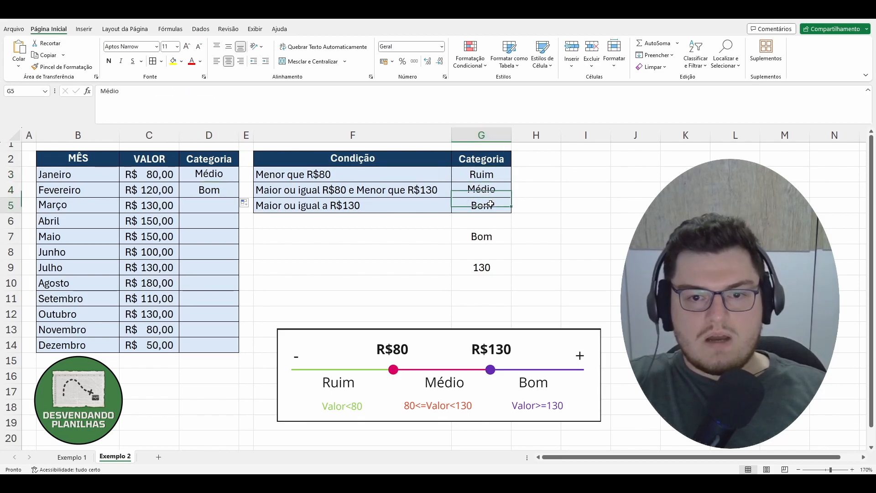
click(221, 186)
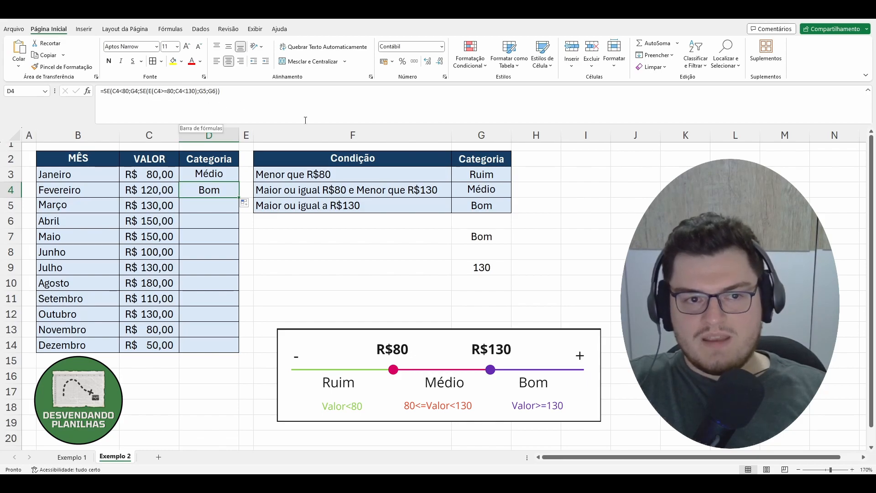
click(481, 174)
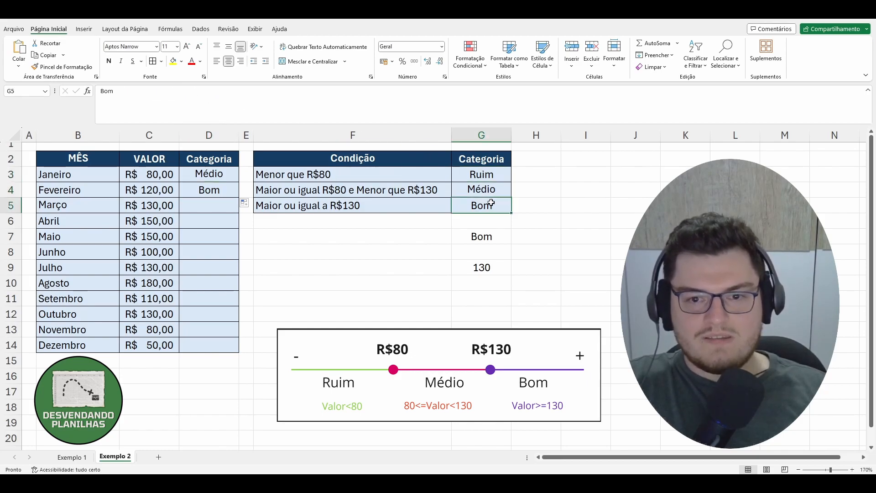
click(200, 191)
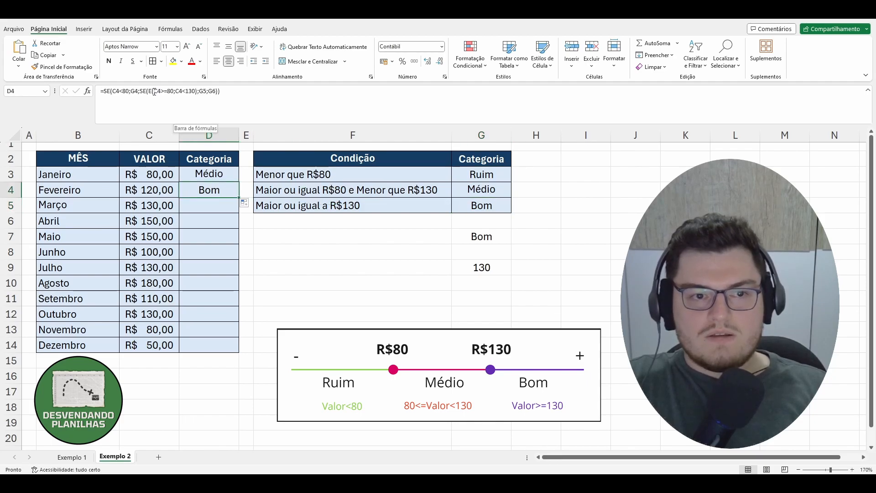
click(138, 93)
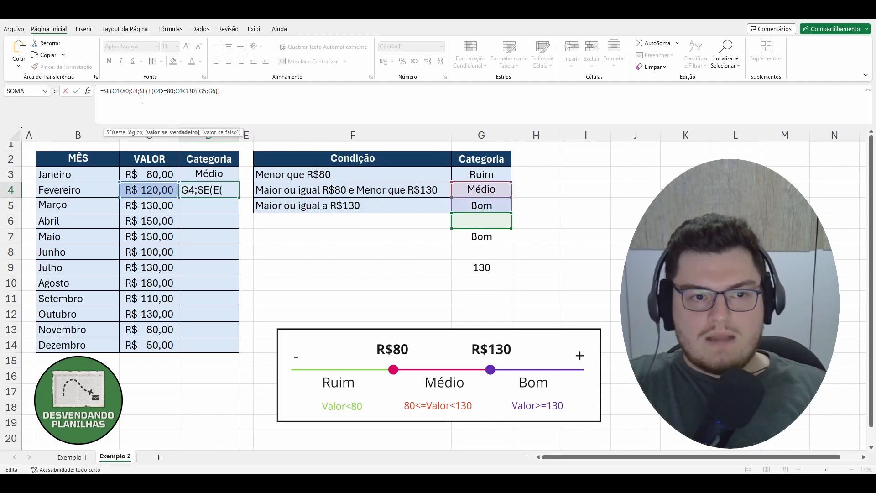
click(211, 91)
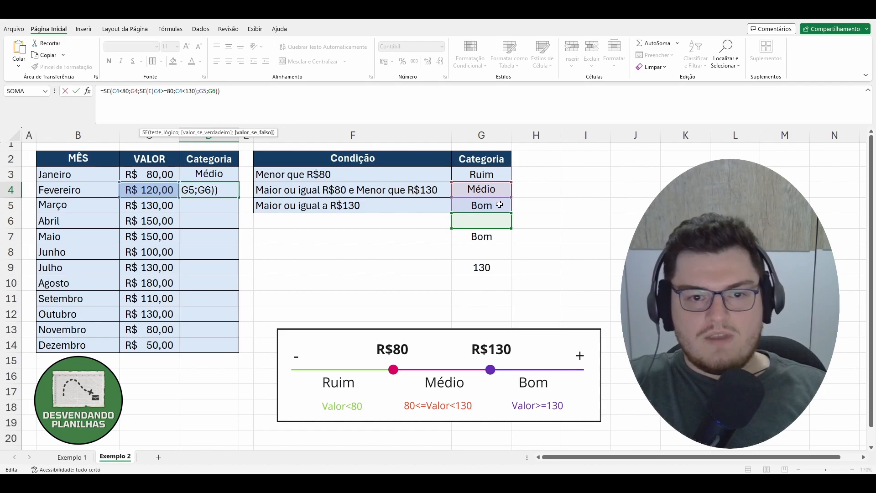
click(366, 236)
click(150, 190)
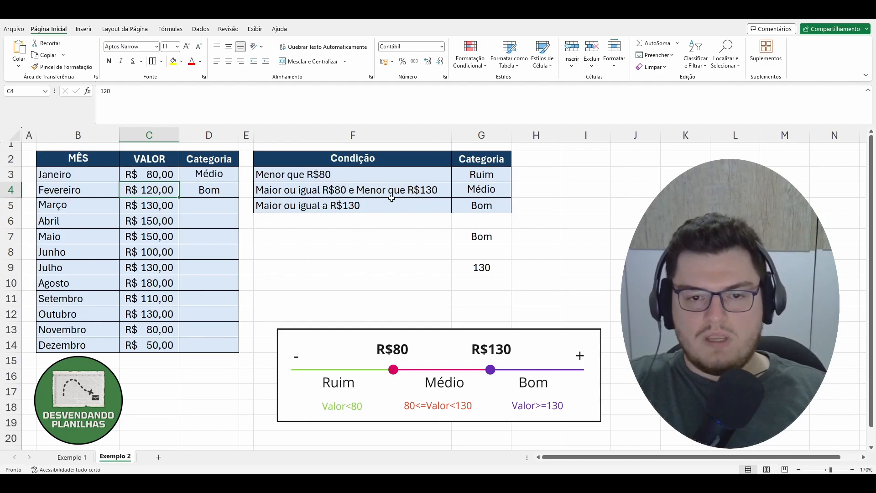
click(233, 190)
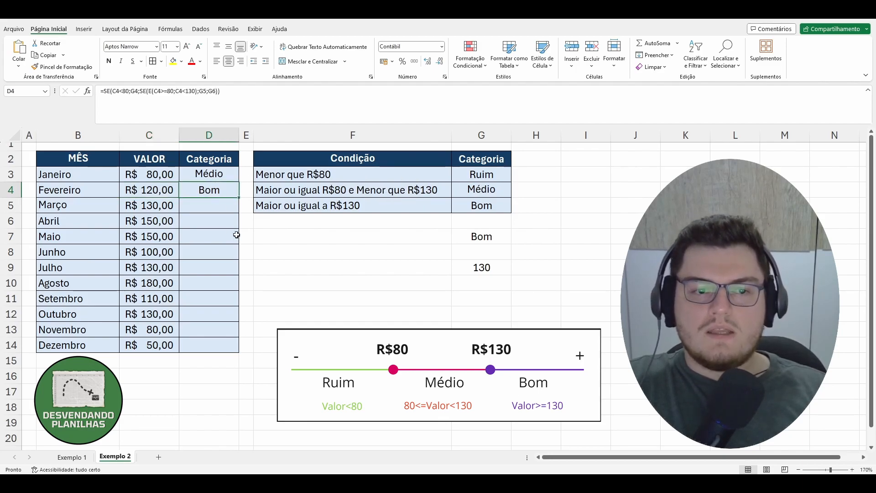
click(269, 264)
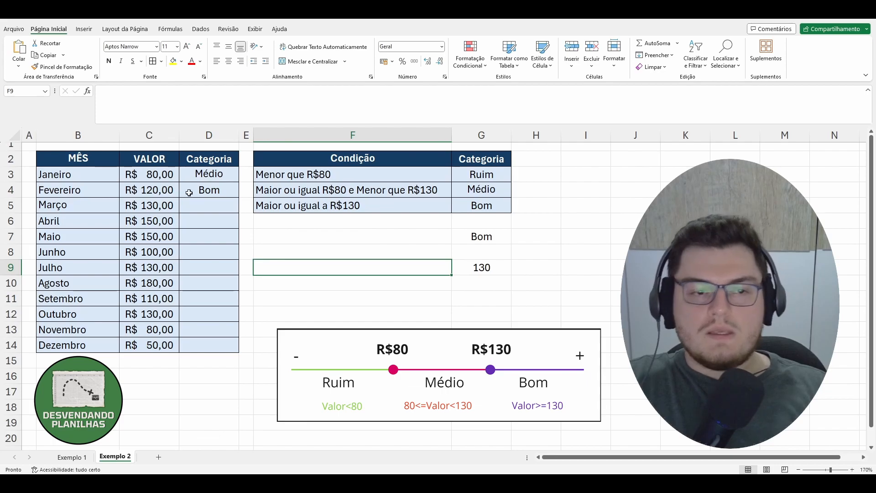
click(204, 190)
key(Delete)
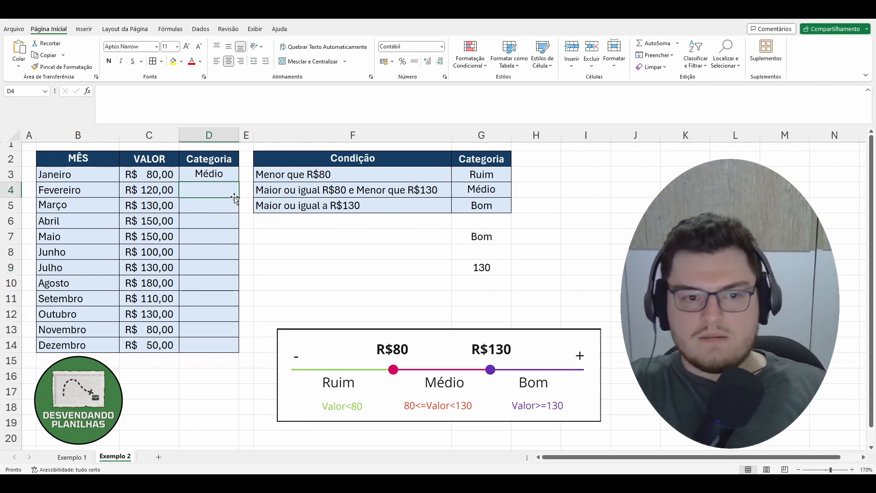
Make the G3, G4 and G5 references in the D3 formula absolute as $G$3, $G$4 and $G$5.
click(216, 173)
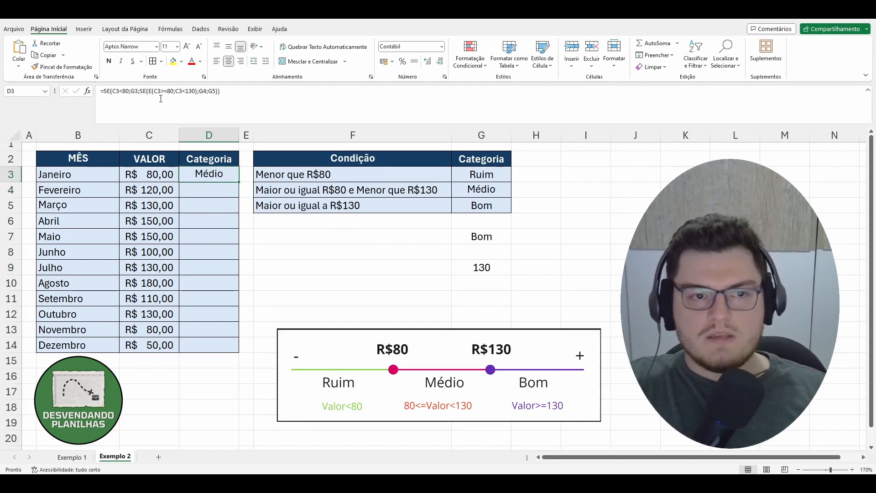
click(135, 91)
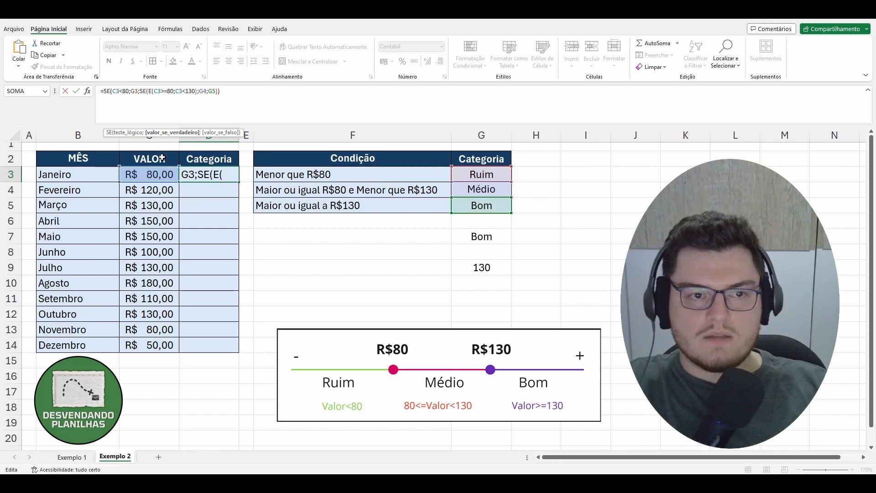
key(F4)
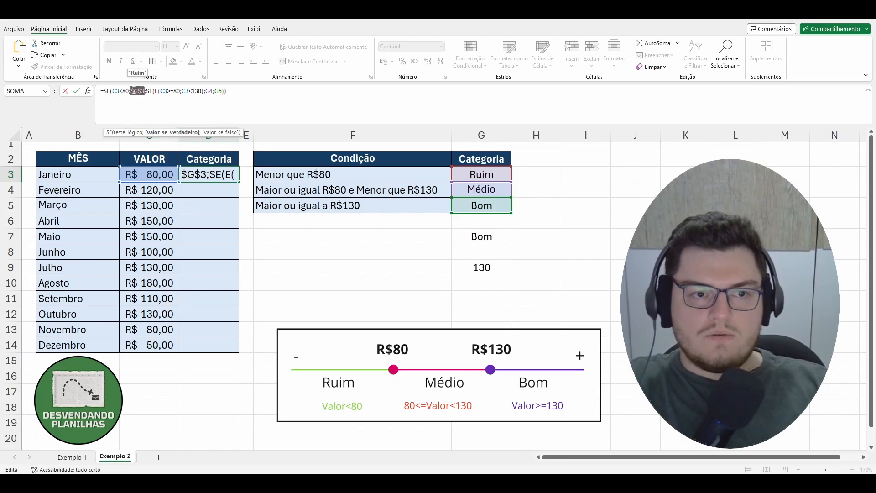
click(135, 94)
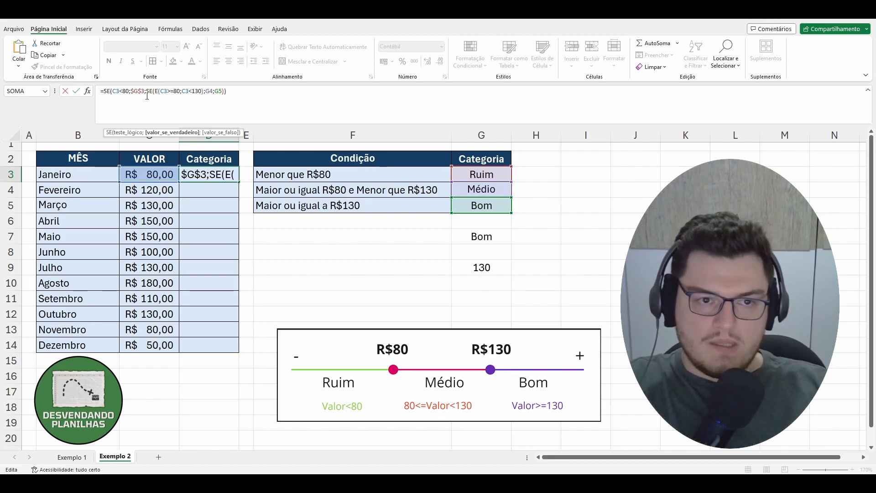
click(208, 90)
key(F4)
click(224, 91)
key(F4)
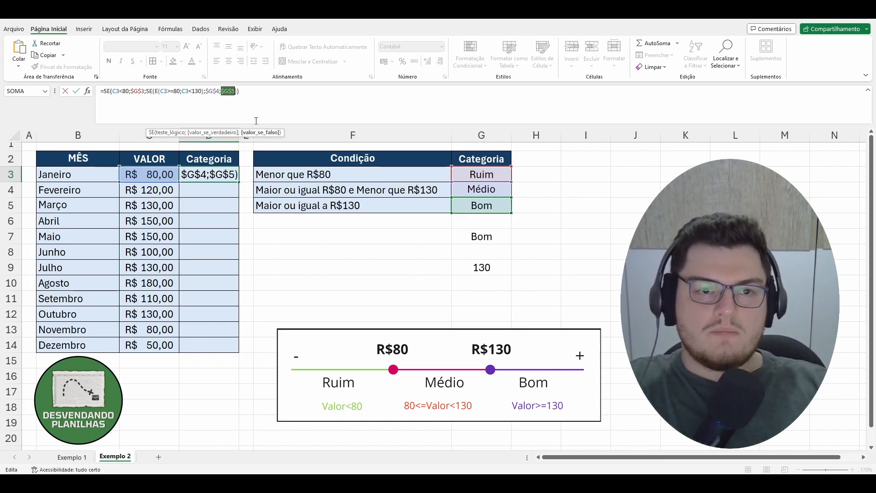
key(Return)
Fill the D3 formula down the Categoria column through D14.
click(220, 176)
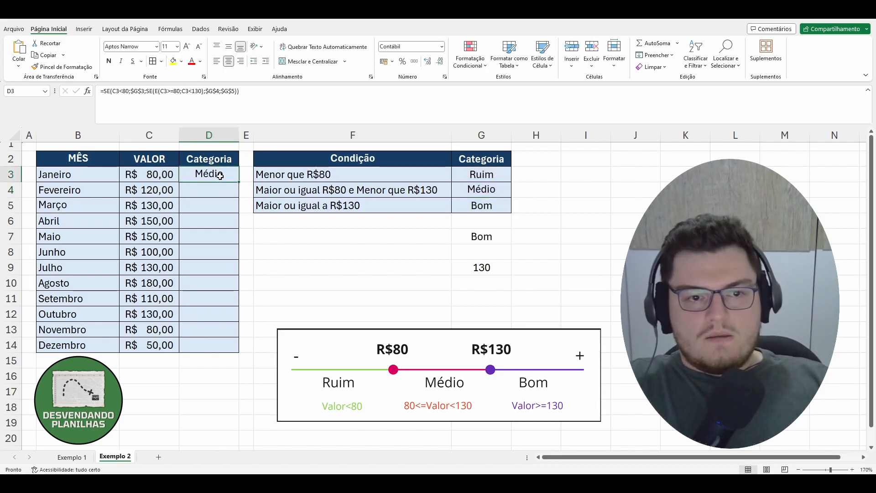
drag(238, 182, 239, 353)
click(265, 361)
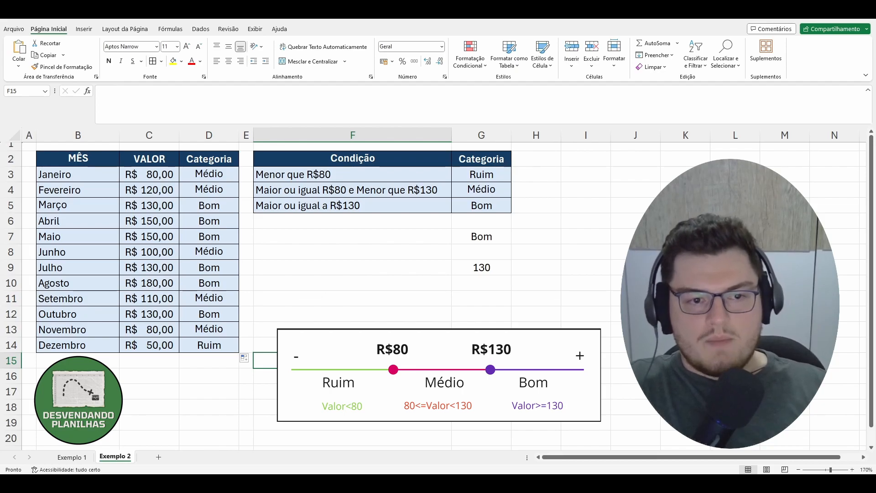
Test the classification by changing Outubro's value to 70 and Janeiro's value to 150.
drag(203, 349, 160, 346)
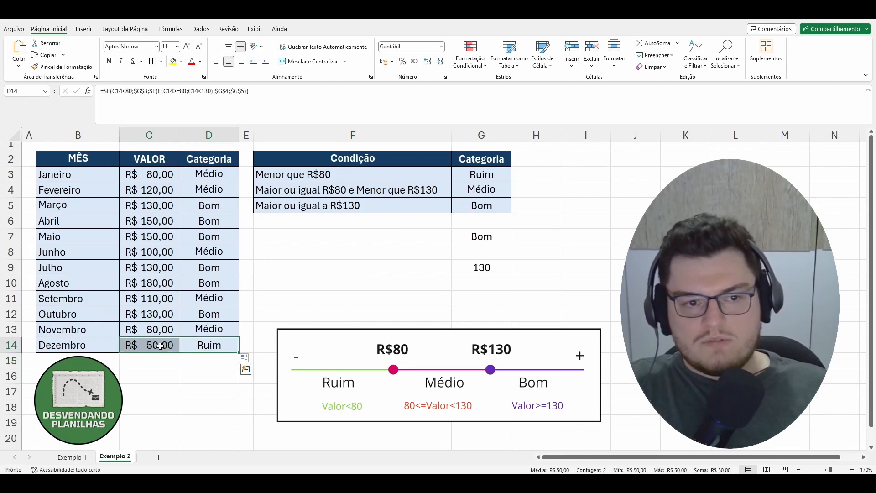
click(330, 324)
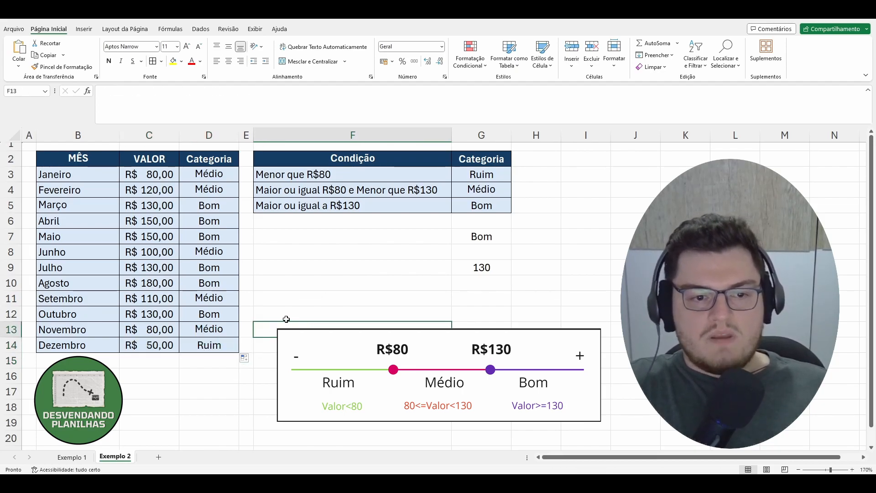
click(169, 313)
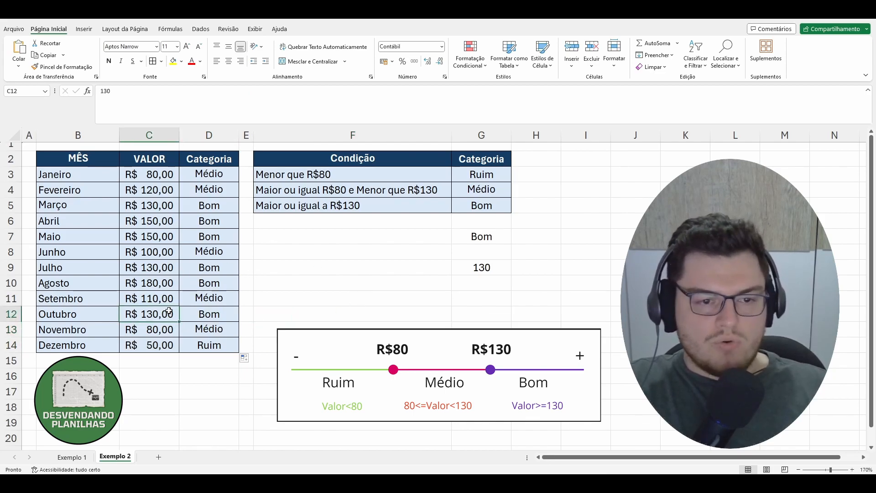
text(70)
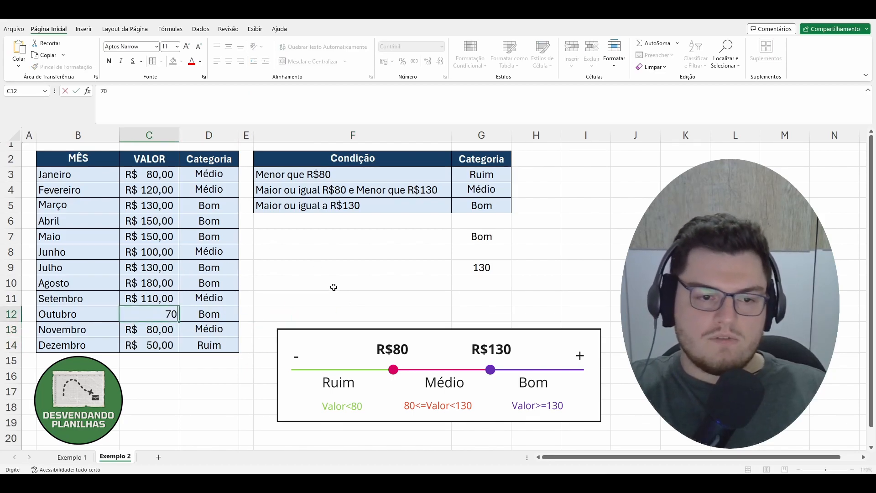
key(Return)
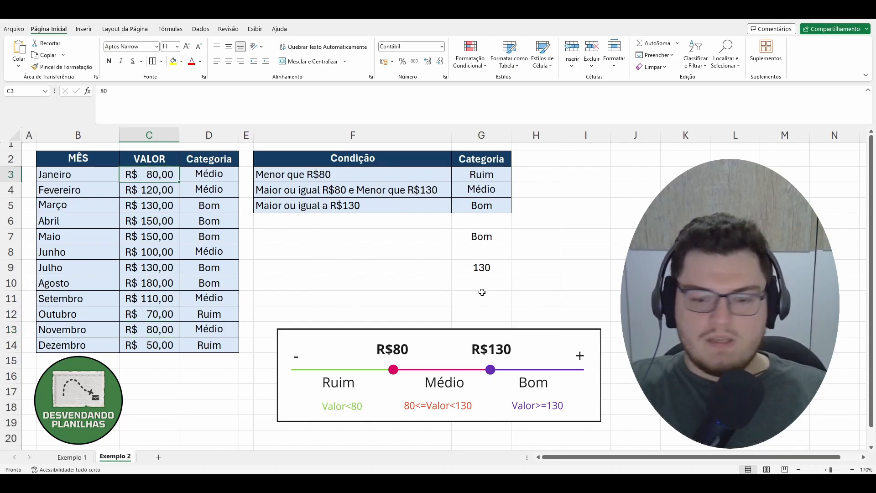
text(150)
key(Return)
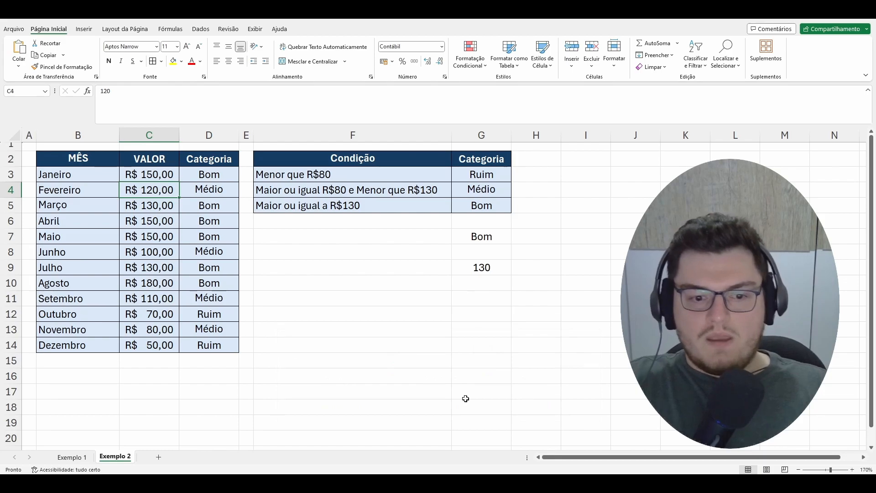
Switch to the Miro board and review the nested SE formula diagram.
mouse_move(322, 483)
click(405, 446)
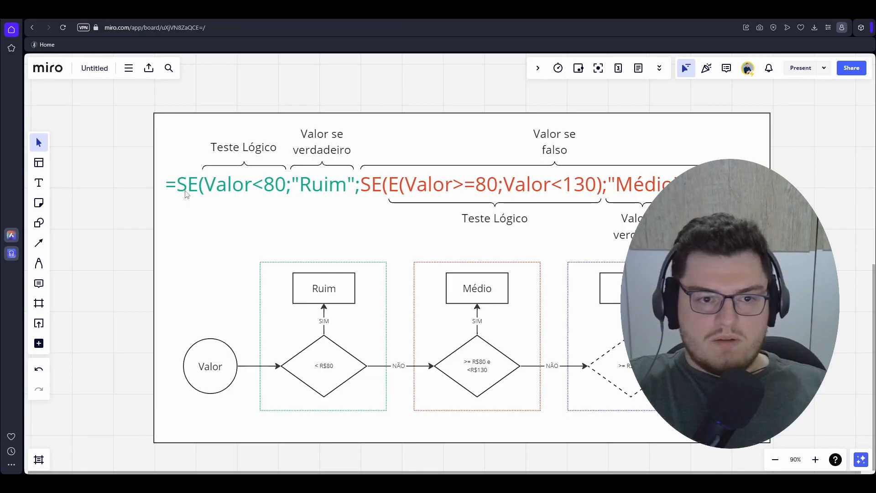
click(243, 190)
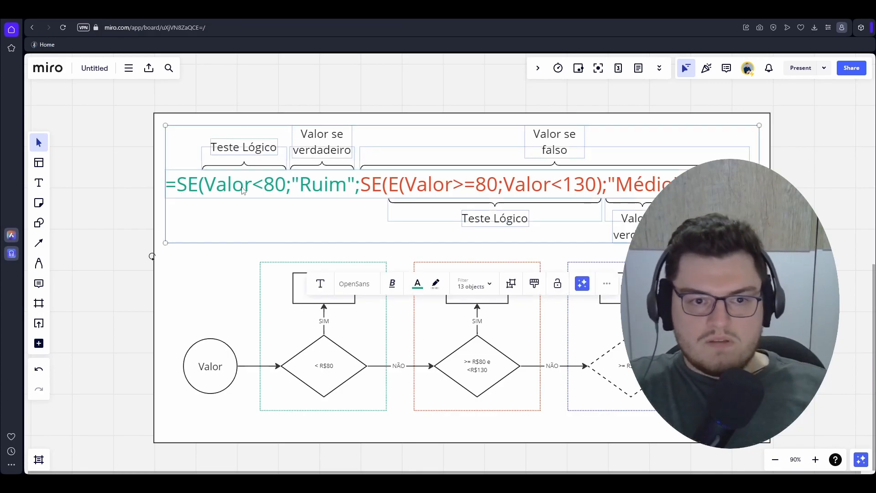
click(93, 208)
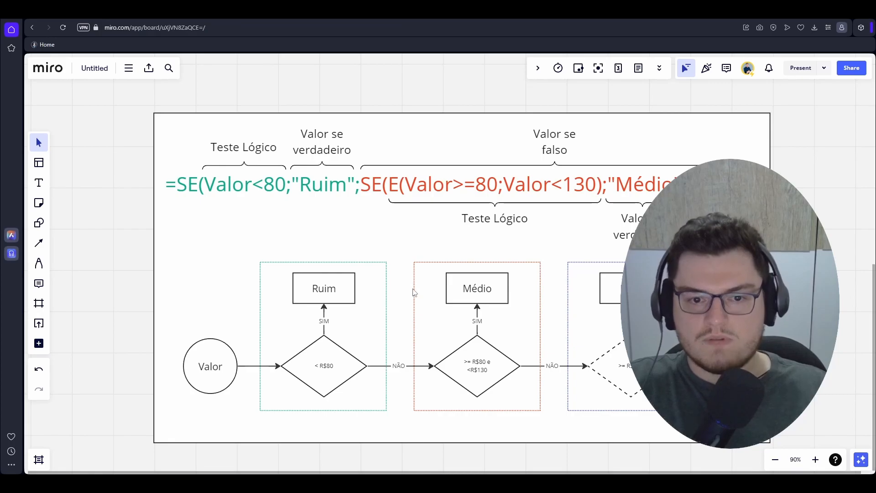
scroll(414, 292, down, 2)
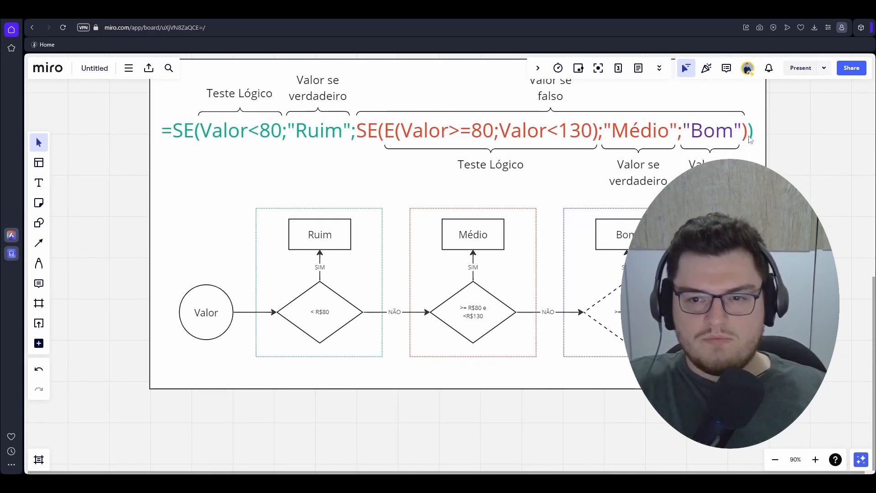